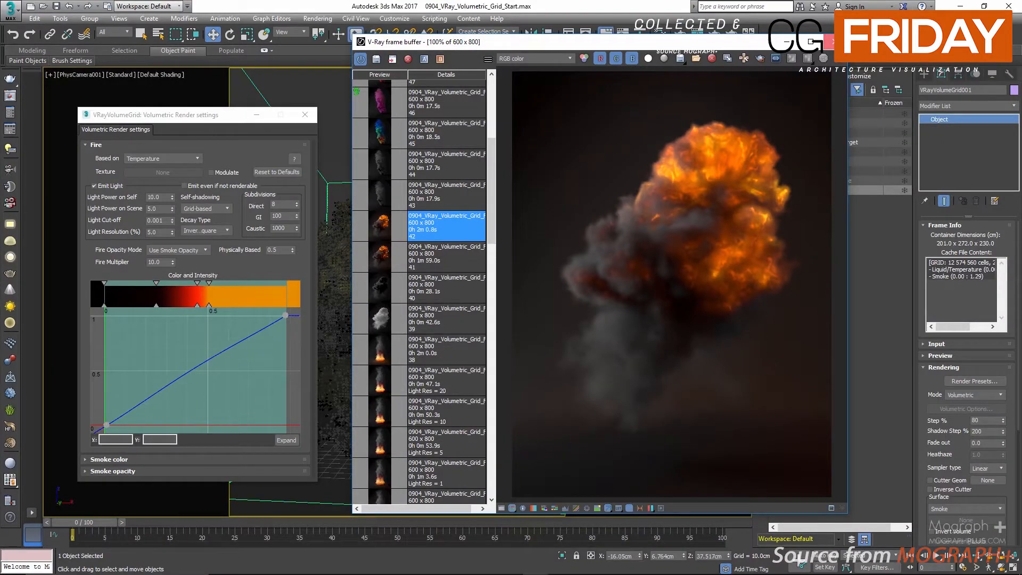
# Close the V-Ray frame buffer and the Render Setup window
pyautogui.click(834, 42)
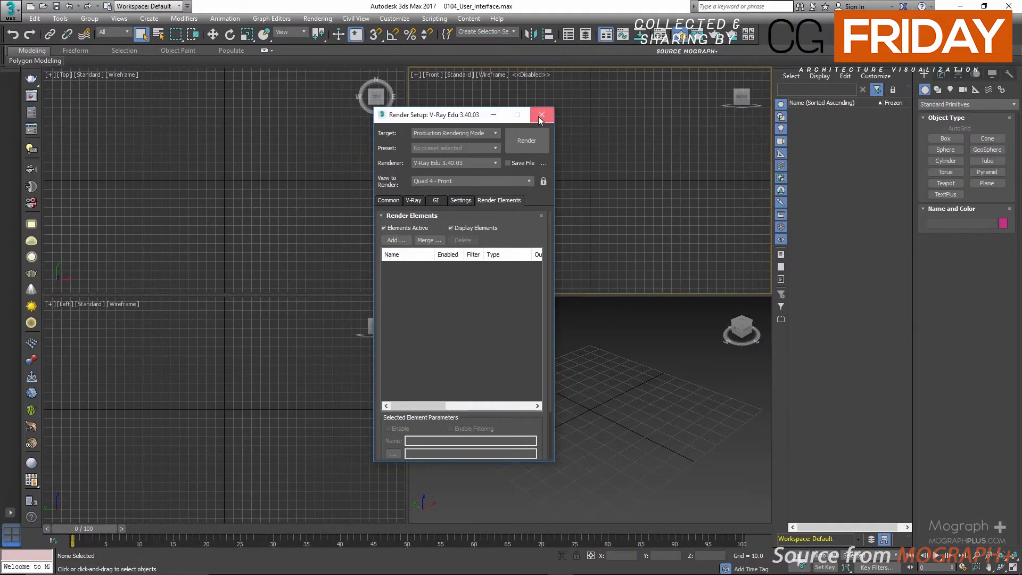
pyautogui.click(539, 113)
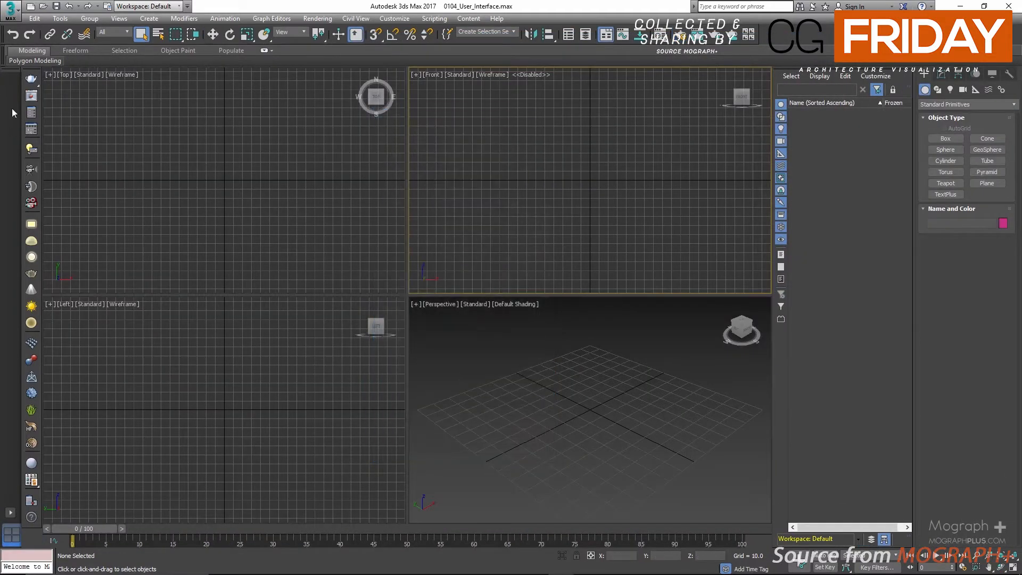
pyautogui.click(35, 75)
pyautogui.moveTo(36, 75); pyautogui.dragTo(23, 149)
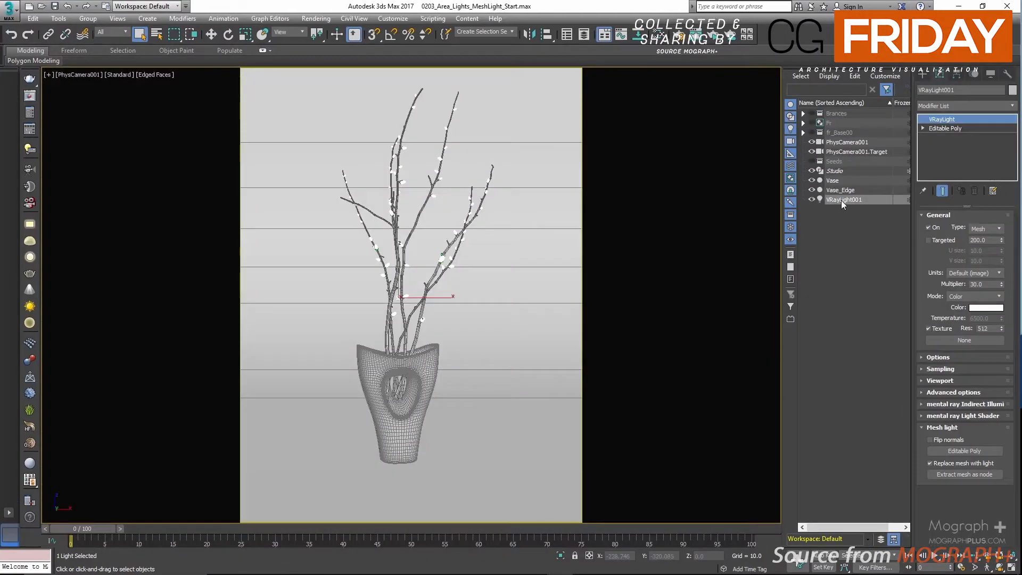
# Select VRayLight001 and turn on the Glare effect for the vase and branches Final Render
pyautogui.click(831, 199)
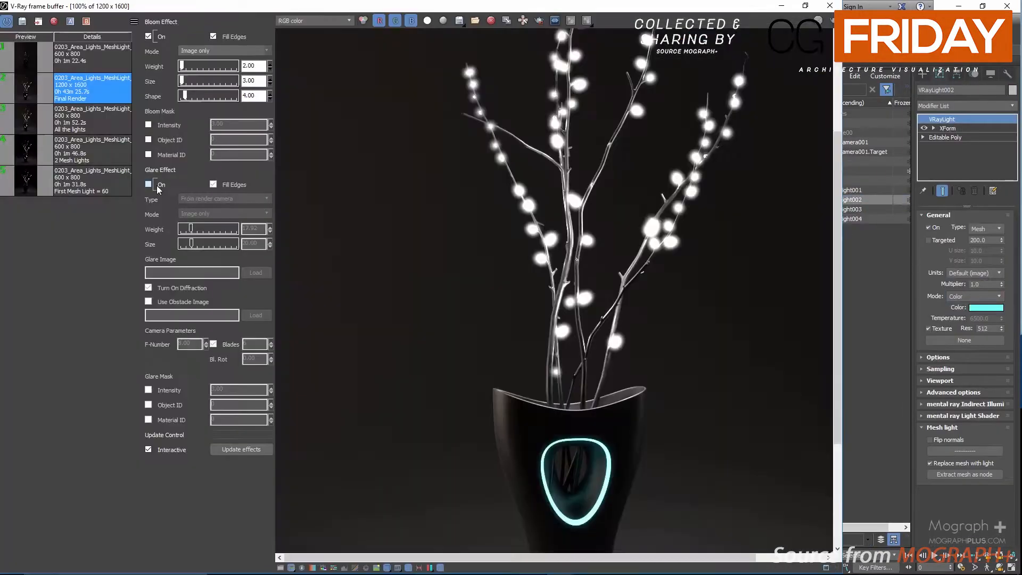
pyautogui.click(158, 187)
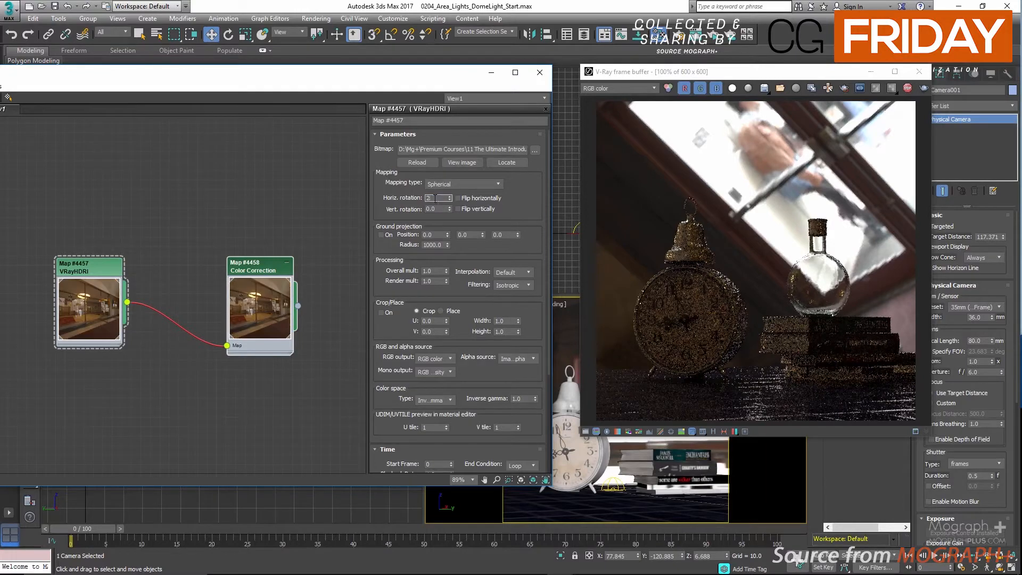
# Apply the VRayHDRI map's horizontal rotation and view the clock and bottle Final Render enlarged
pyautogui.press('Return')
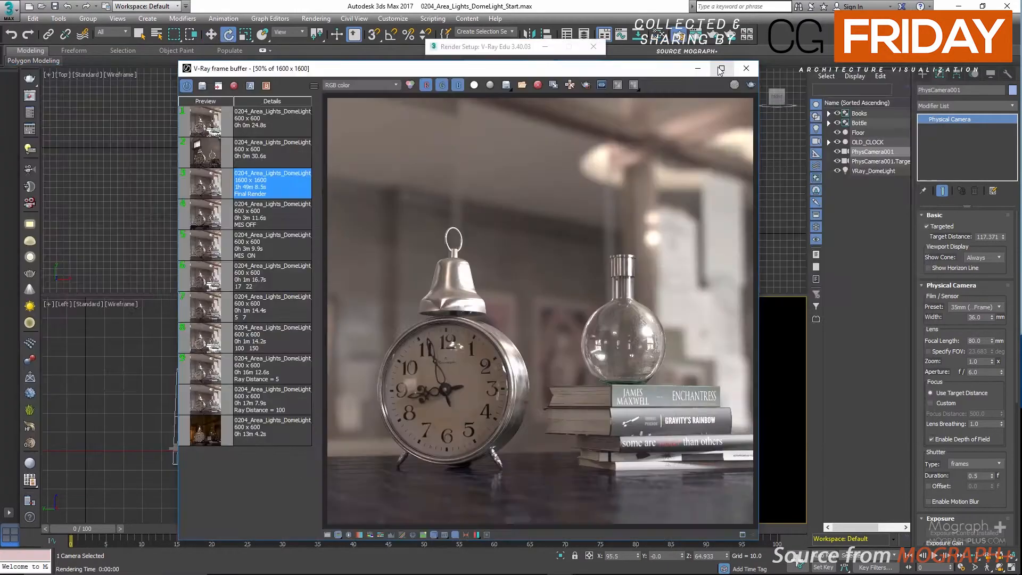
pyautogui.click(720, 68)
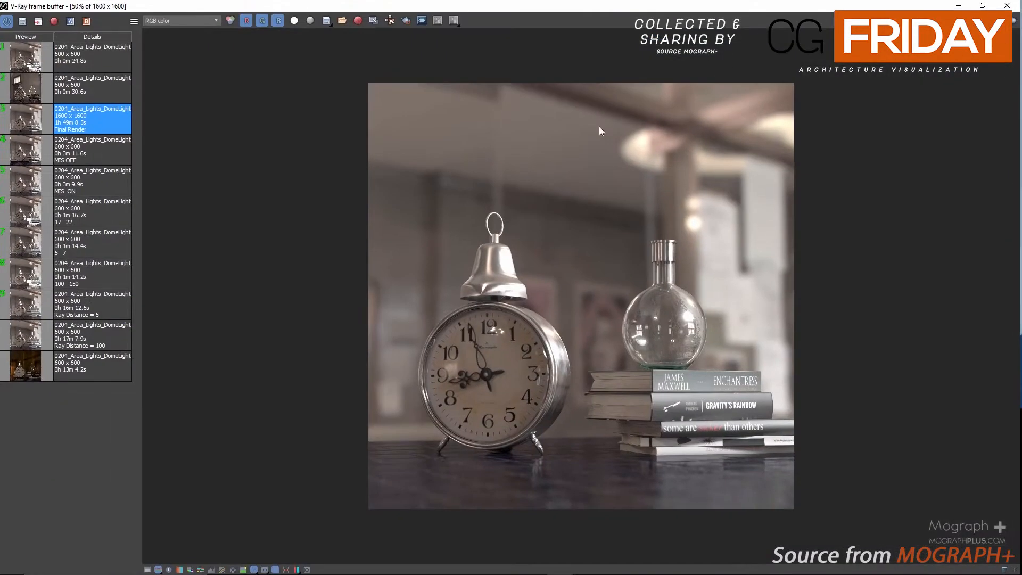
pyautogui.scroll(2, 445, 168)
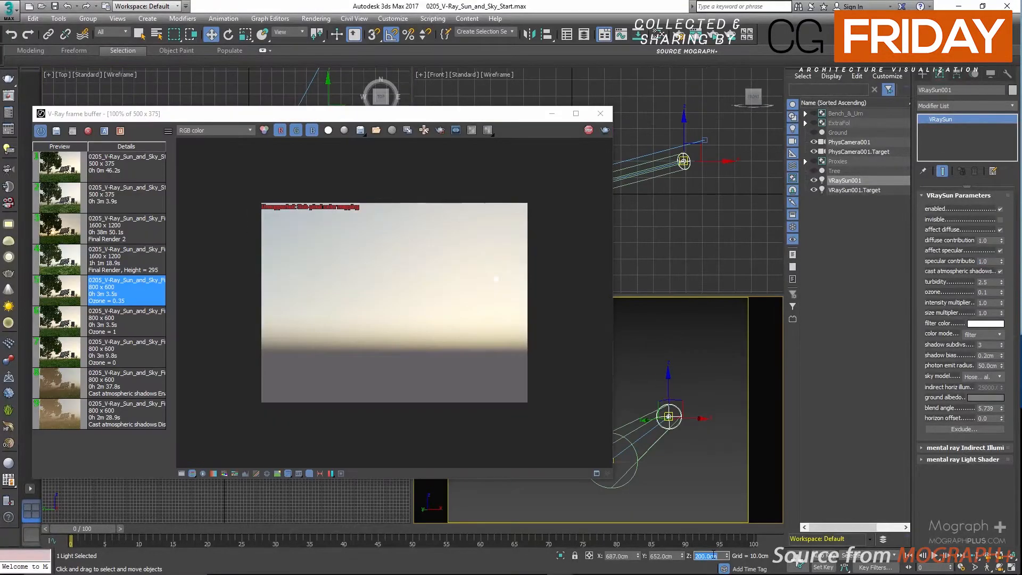
# Set VRaySun001's Z position to 100 cm and inspect the park bench image Final Render 2
pyautogui.write('100')
pyautogui.press('Return')
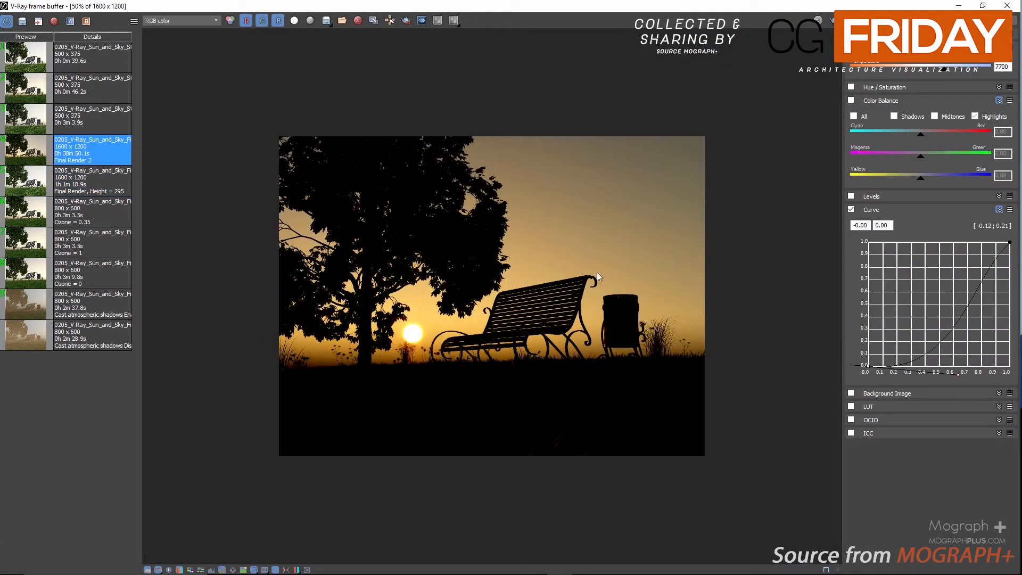
pyautogui.scroll(2, 596, 272)
pyautogui.scroll(-2, 524, 254)
# Draw arrows on the GI On, Camera 01 render showing light travelling from the ceiling light and bouncing off the red and green walls
pyautogui.moveTo(580, 132); pyautogui.dragTo(421, 178)
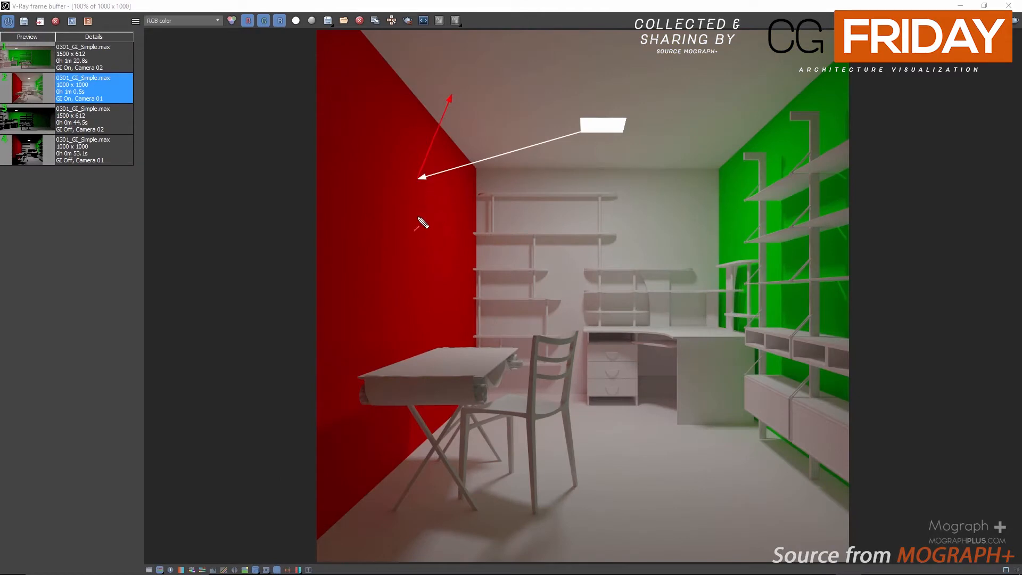
pyautogui.moveTo(623, 131)
pyautogui.mouseDown()
pyautogui.moveTo(783, 147)
pyautogui.moveTo(760, 97)
pyautogui.mouseUp()
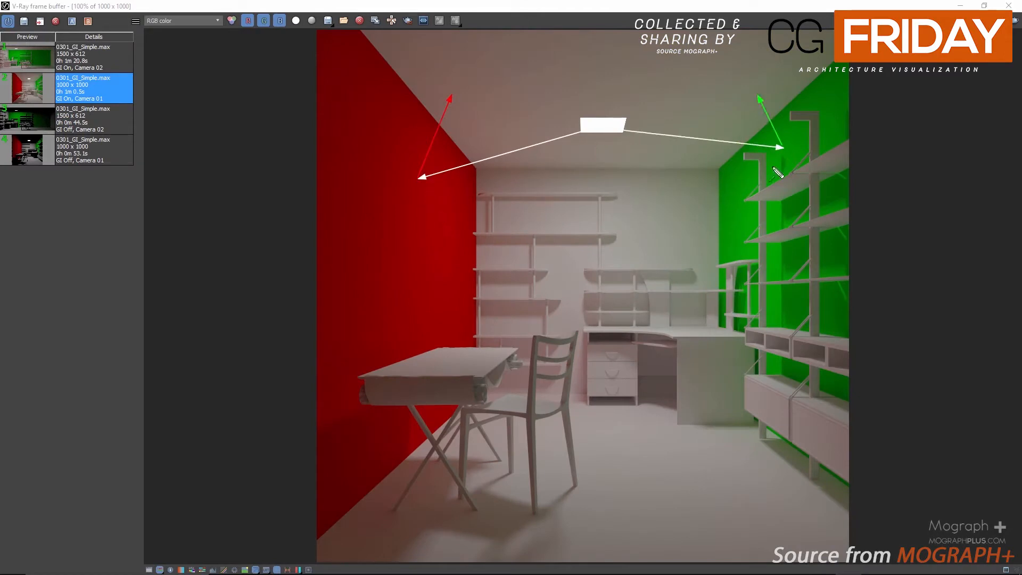
pyautogui.moveTo(782, 147); pyautogui.dragTo(579, 336)
pyautogui.moveTo(416, 180); pyautogui.dragTo(427, 360)
pyautogui.moveTo(783, 150)
pyautogui.mouseDown()
pyautogui.moveTo(694, 323)
pyautogui.moveTo(720, 426)
pyautogui.mouseUp()
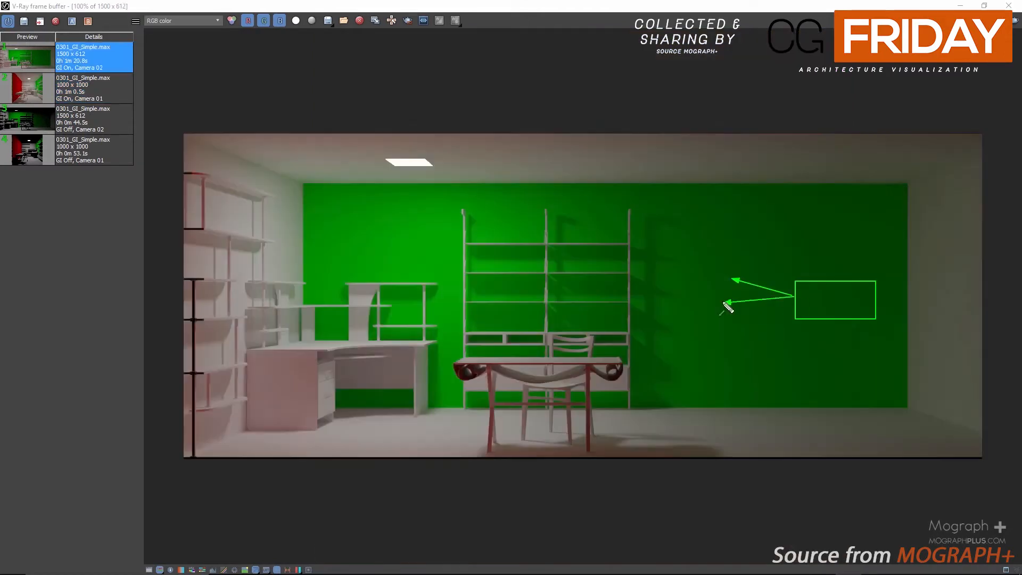
# Draw green rays from the rectangle on the GI On, Camera 02 render and red arrows scattering where a ray meets the floor
pyautogui.moveTo(793, 299); pyautogui.dragTo(691, 424)
pyautogui.moveTo(793, 296); pyautogui.dragTo(700, 235)
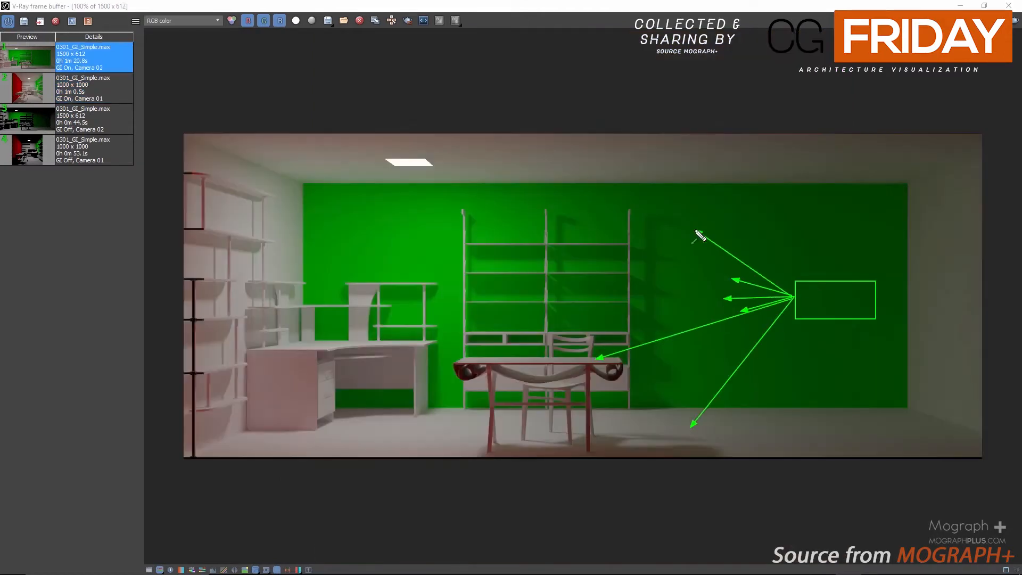
pyautogui.moveTo(690, 427); pyautogui.dragTo(733, 425)
pyautogui.moveTo(690, 426); pyautogui.dragTo(717, 413)
pyautogui.moveTo(690, 427); pyautogui.dragTo(686, 392)
pyautogui.moveTo(689, 428); pyautogui.dragTo(670, 399)
pyautogui.moveTo(689, 429); pyautogui.dragTo(641, 404)
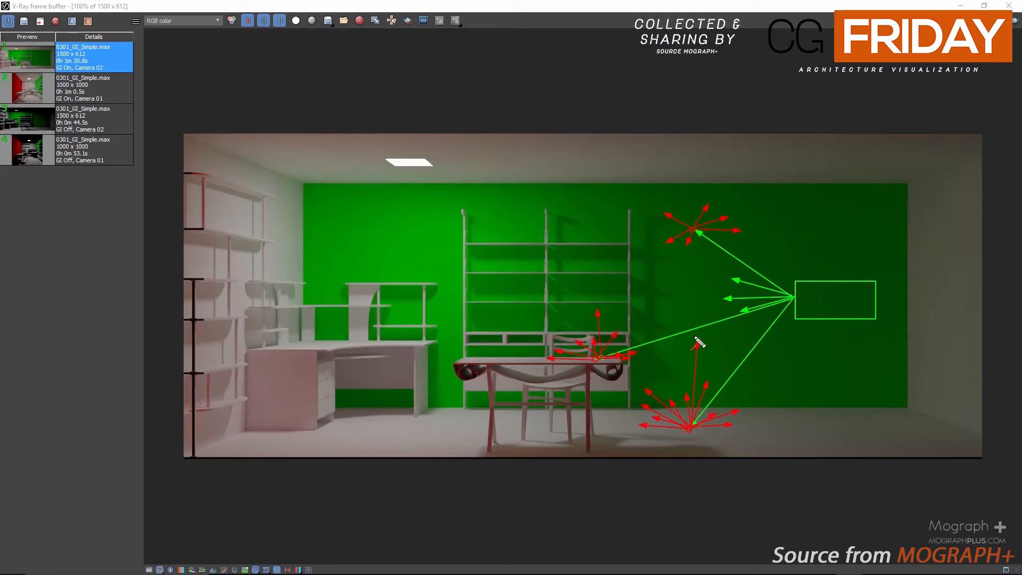
# Draw further bounce arrows across the ceiling, walls and furniture of the GI On, Camera 02 render
pyautogui.moveTo(441, 193)
pyautogui.mouseDown()
pyautogui.moveTo(320, 217)
pyautogui.moveTo(298, 346)
pyautogui.mouseUp()
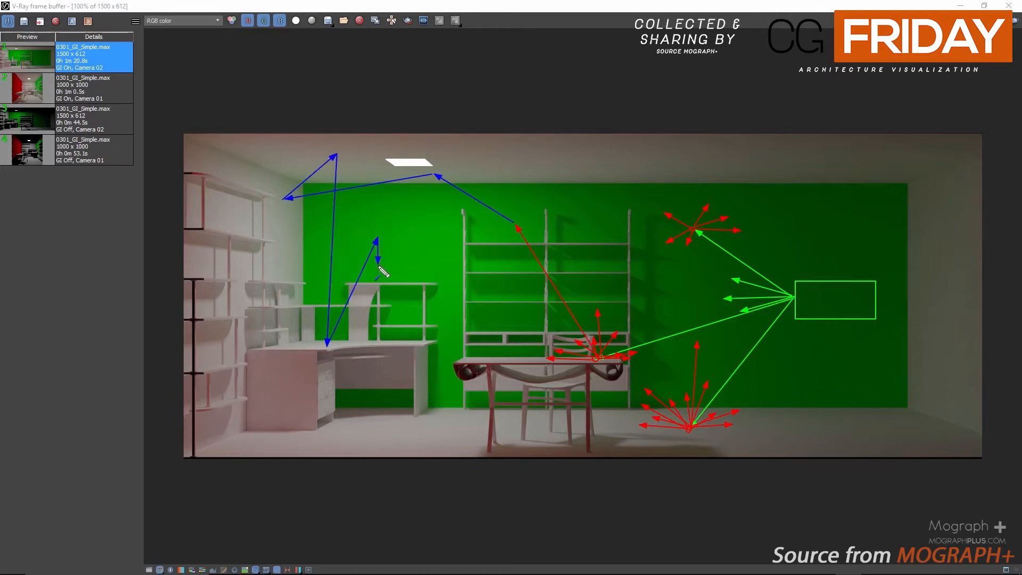
pyautogui.moveTo(384, 242); pyautogui.dragTo(391, 425)
pyautogui.moveTo(751, 235); pyautogui.dragTo(926, 186)
pyautogui.moveTo(926, 187); pyautogui.dragTo(783, 256)
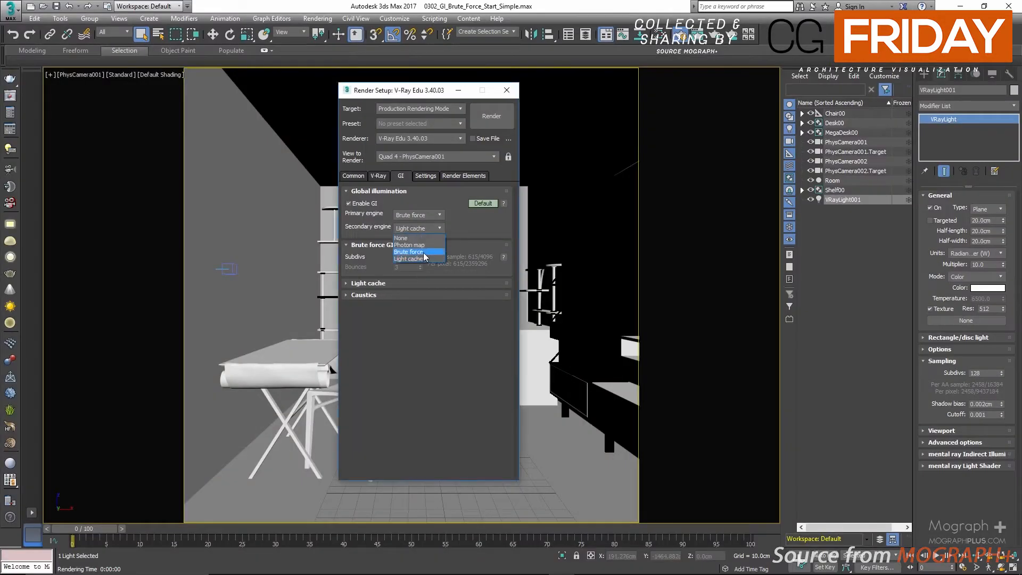
# Set the secondary GI engine to Light cache, expand the Light cache settings and show the BF / LC render from the history
pyautogui.click(418, 262)
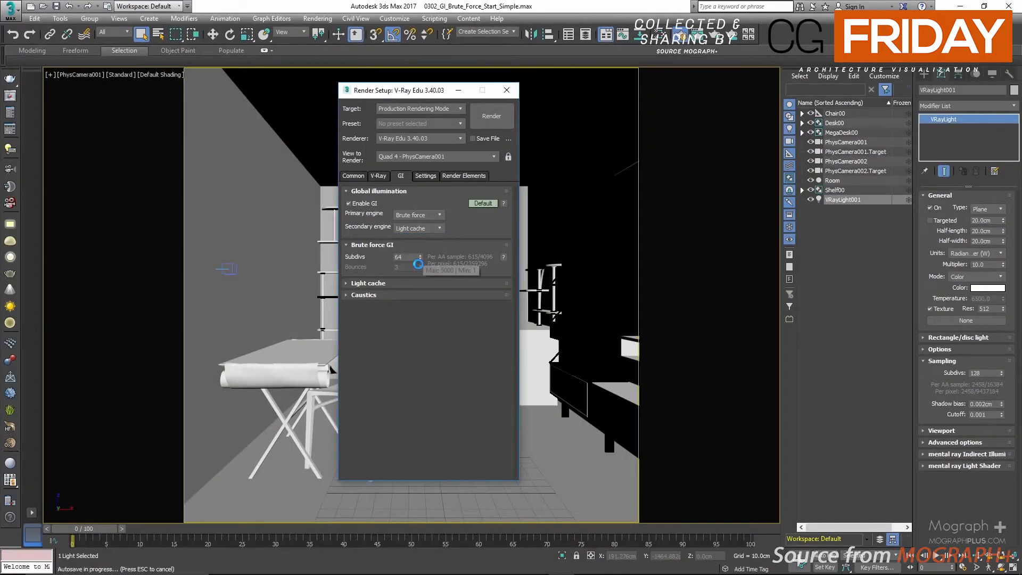
pyautogui.click(396, 283)
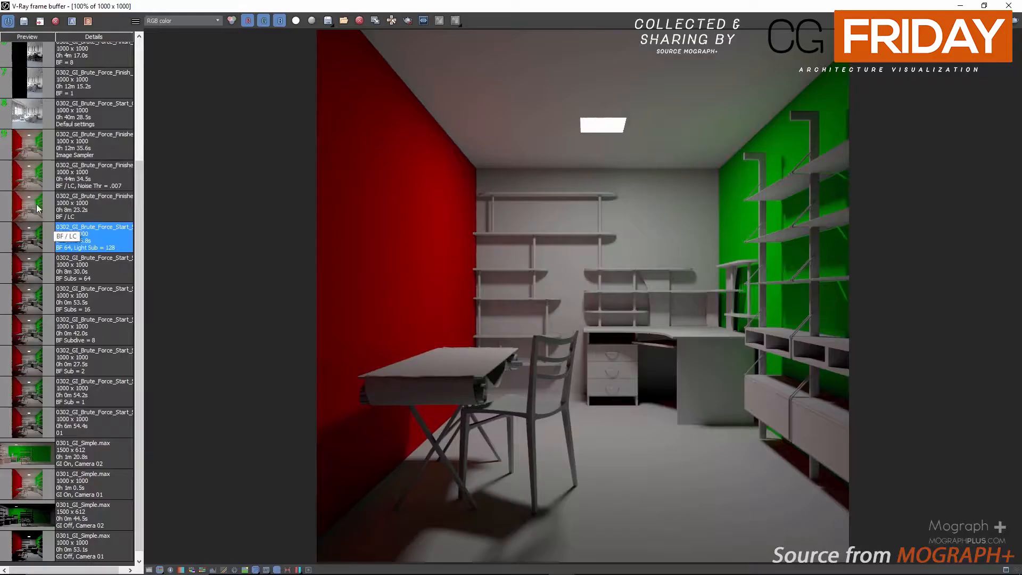
pyautogui.click(39, 207)
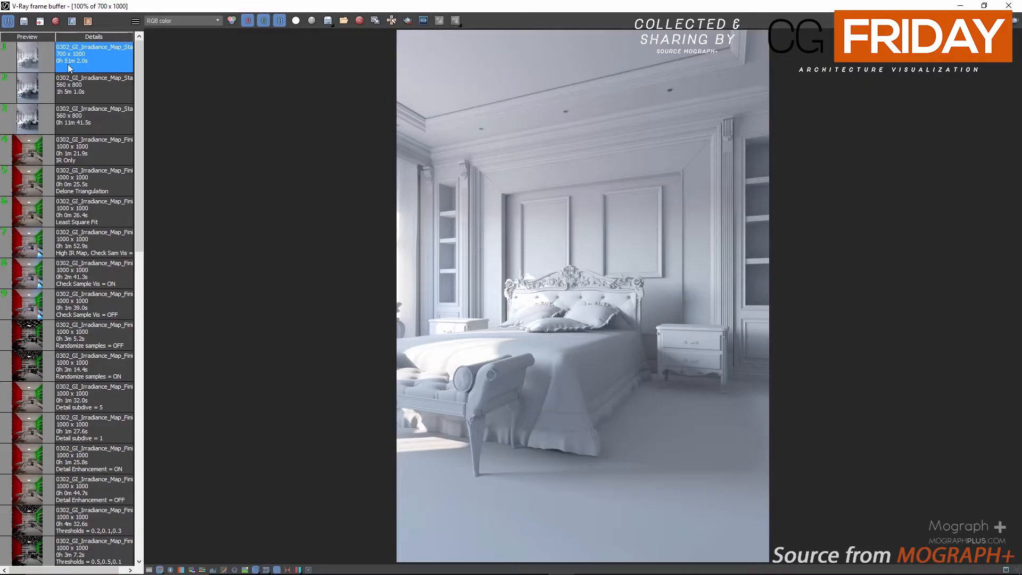
pyautogui.click(182, 20)
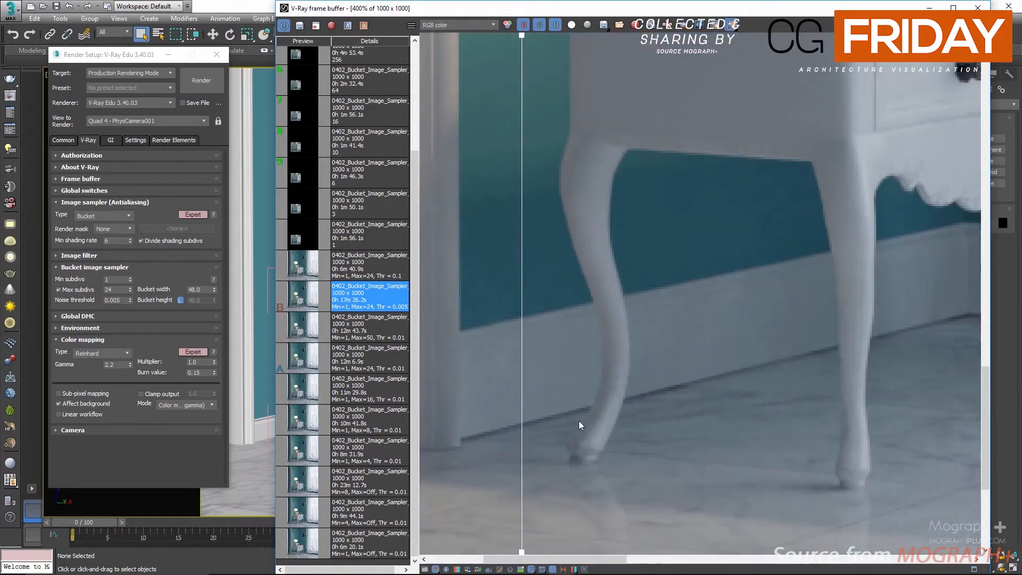
# Compare the A and B bucket sampler renders at the table legs and examine the walls and lamps in Final Render 01
pyautogui.moveTo(522, 307); pyautogui.dragTo(460, 325)
pyautogui.moveTo(460, 325); pyautogui.dragTo(444, 325)
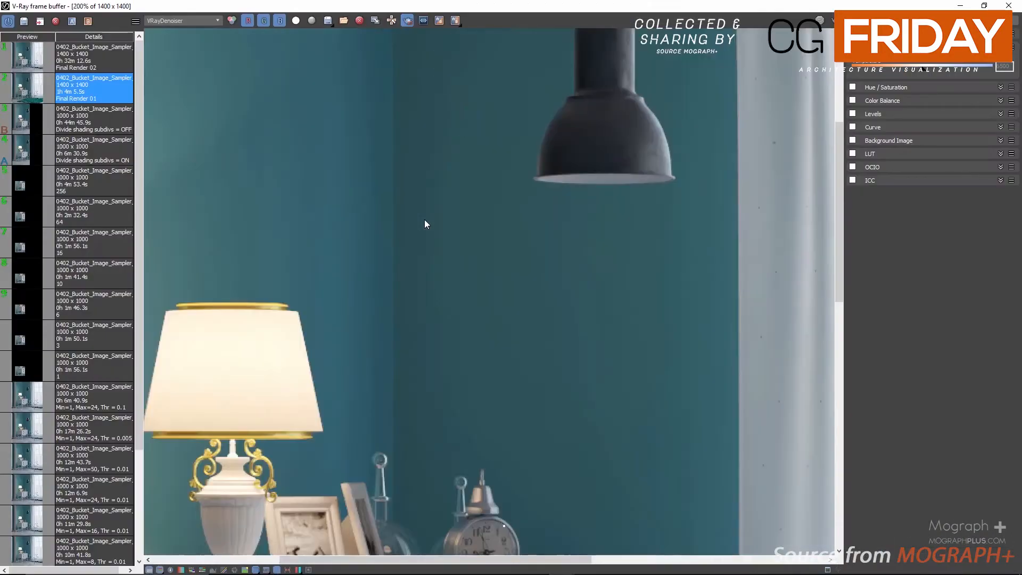
pyautogui.moveTo(424, 169); pyautogui.dragTo(434, 266, button='middle')
pyautogui.moveTo(511, 292); pyautogui.dragTo(616, 326, button='middle')
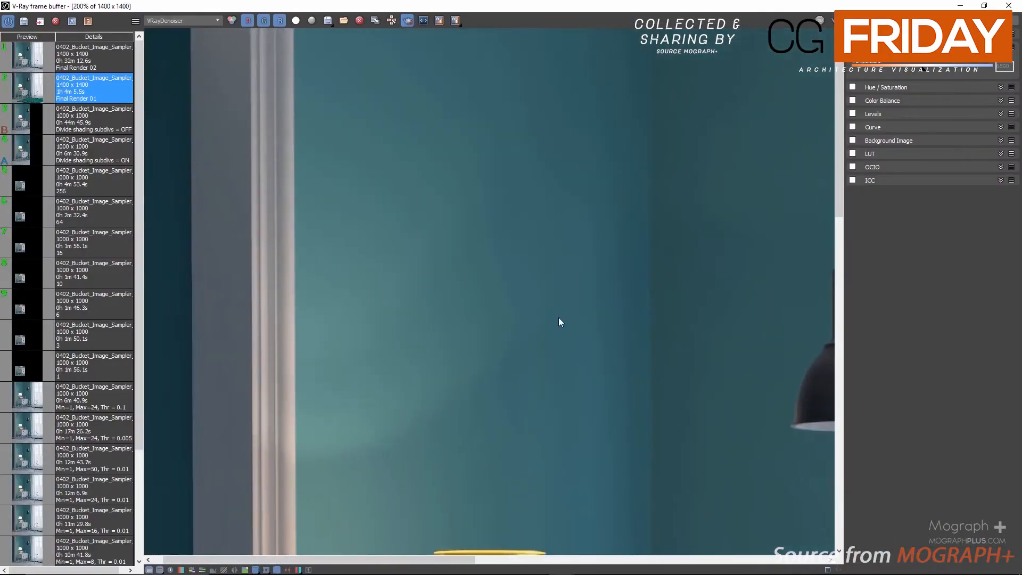
pyautogui.moveTo(687, 516); pyautogui.dragTo(271, 80, button='middle')
pyautogui.moveTo(375, 462); pyautogui.dragTo(287, 2, button='middle')
pyautogui.moveTo(299, 245); pyautogui.dragTo(554, 133, button='middle')
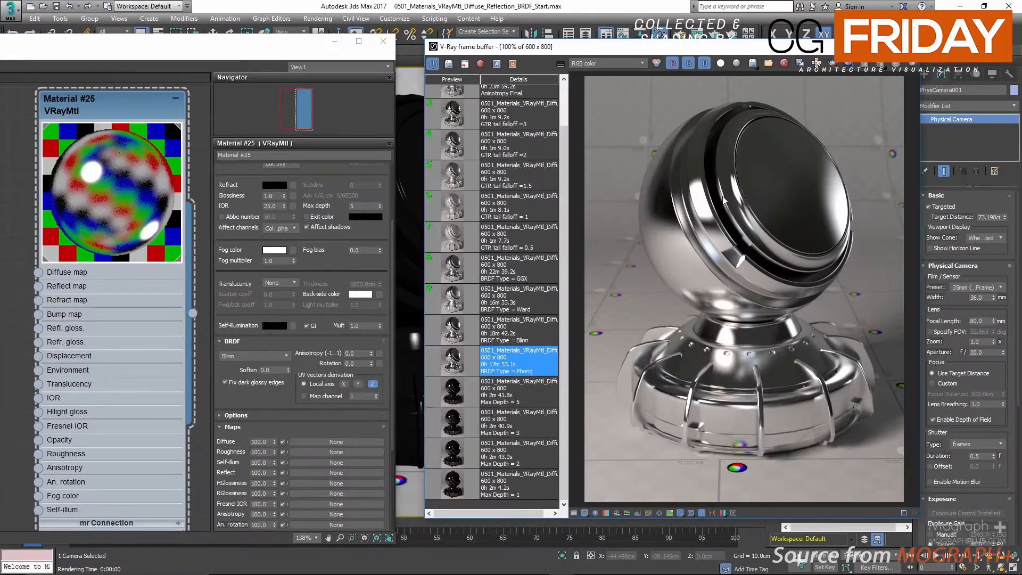
# Load the BRDF Type = Ward render from the history and move the frame buffer window aside
pyautogui.doubleClick(447, 305)
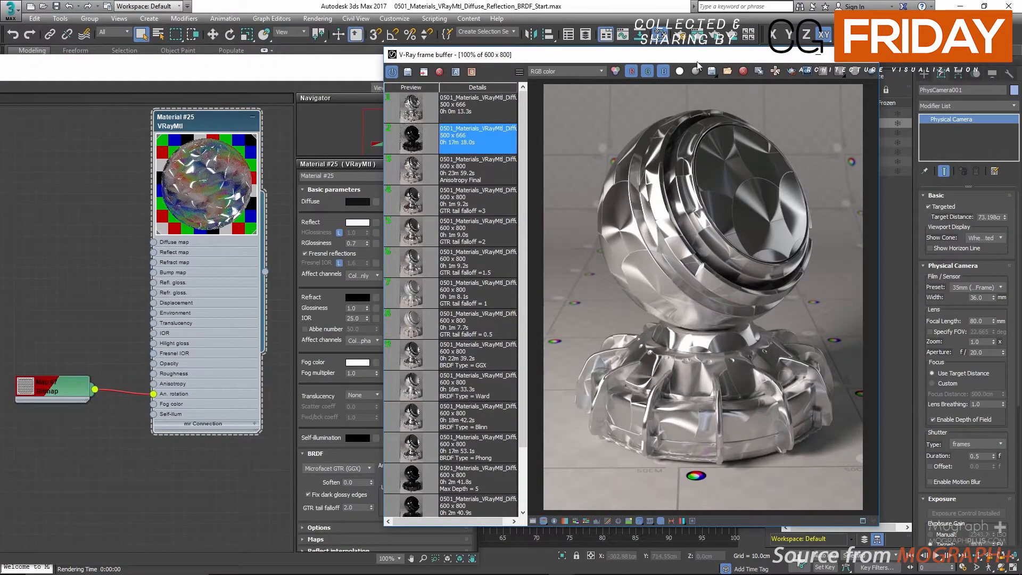
pyautogui.moveTo(697, 64); pyautogui.dragTo(799, 63)
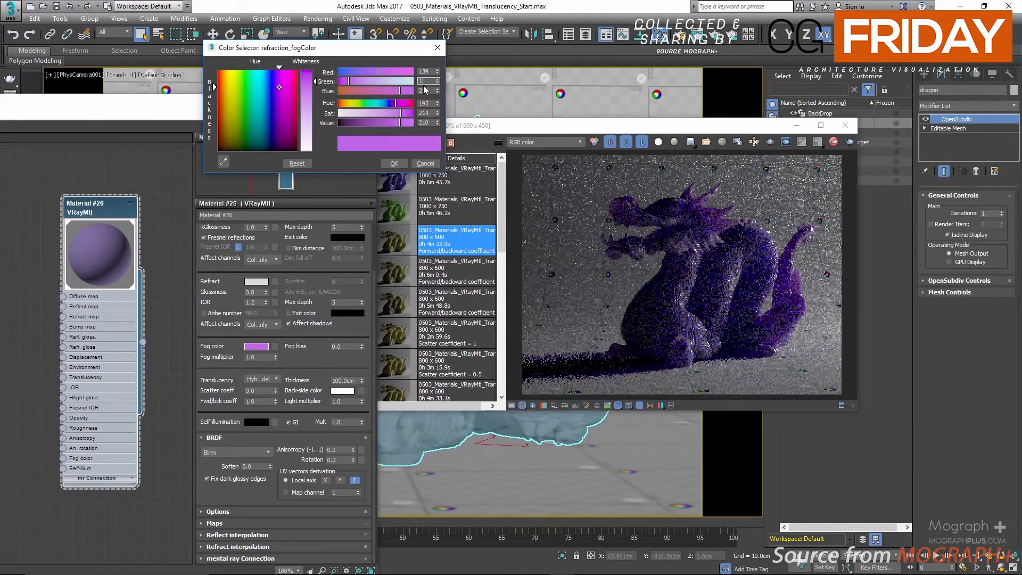
# Set the dragon material's refraction fog color to green 199 and blue 9
pyautogui.press('Tab')
pyautogui.write('9')
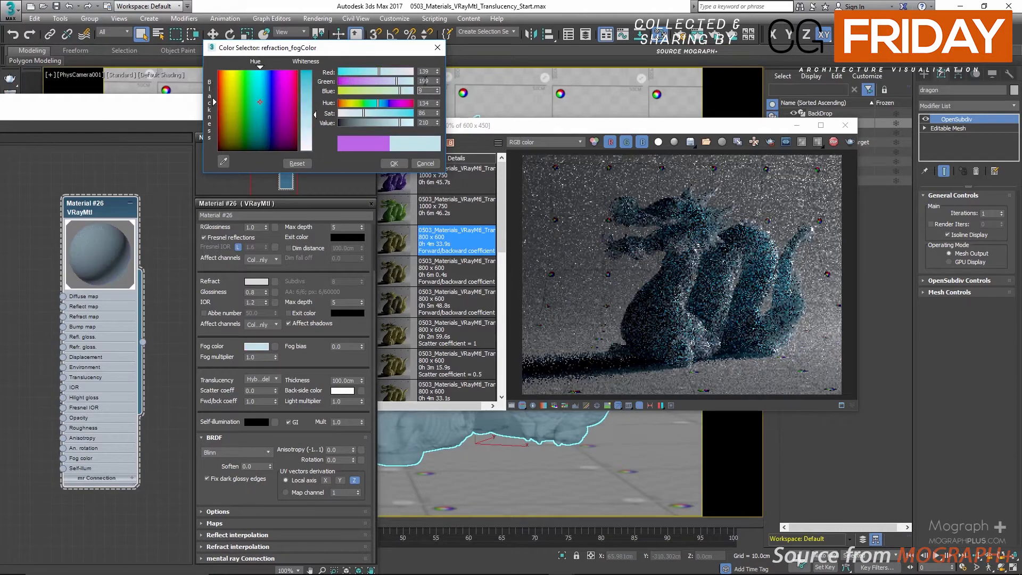
pyautogui.click(425, 80)
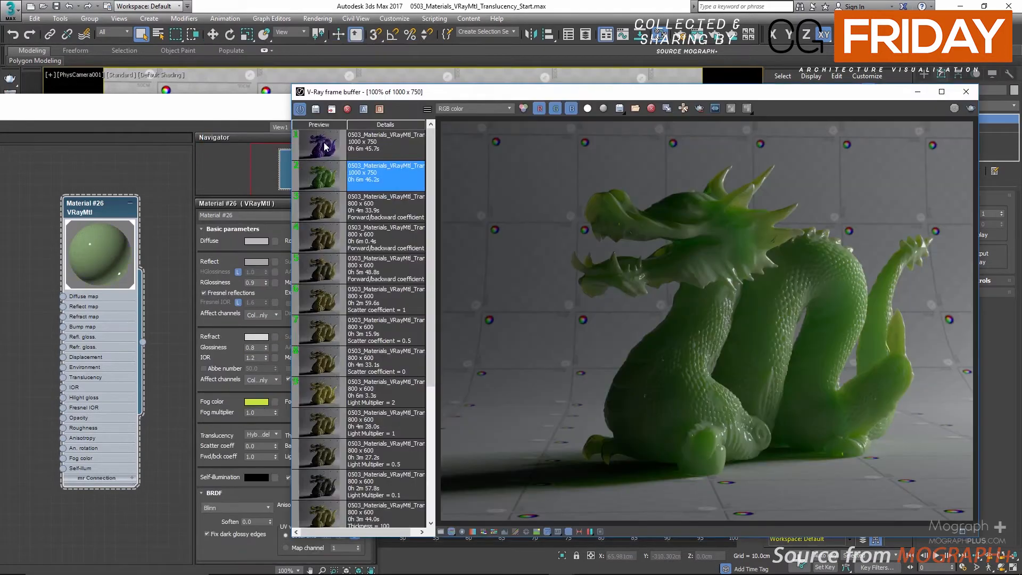
# View the purple dragon render and the blend material's Final Render from the render history
pyautogui.click(326, 146)
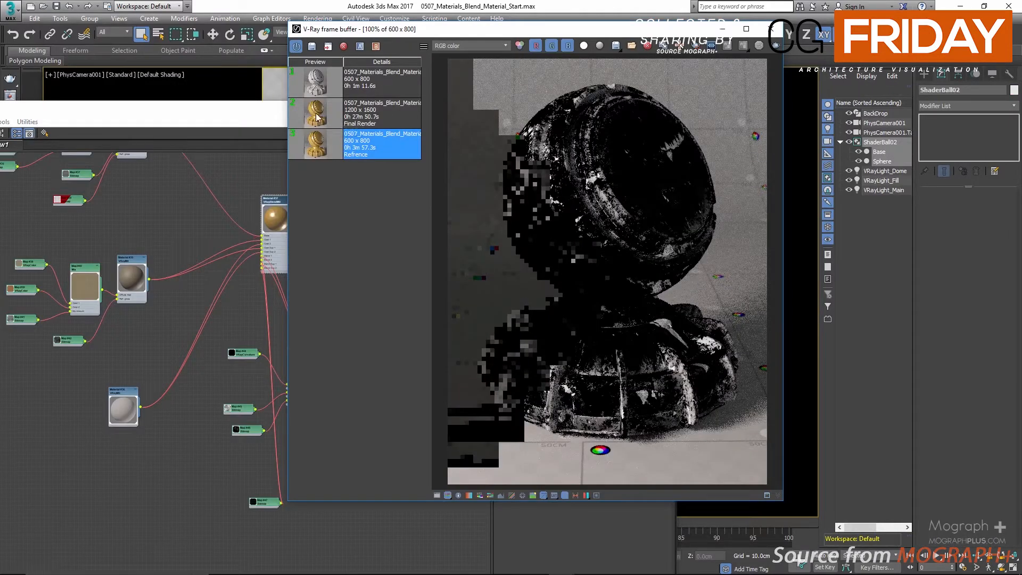
pyautogui.click(319, 141)
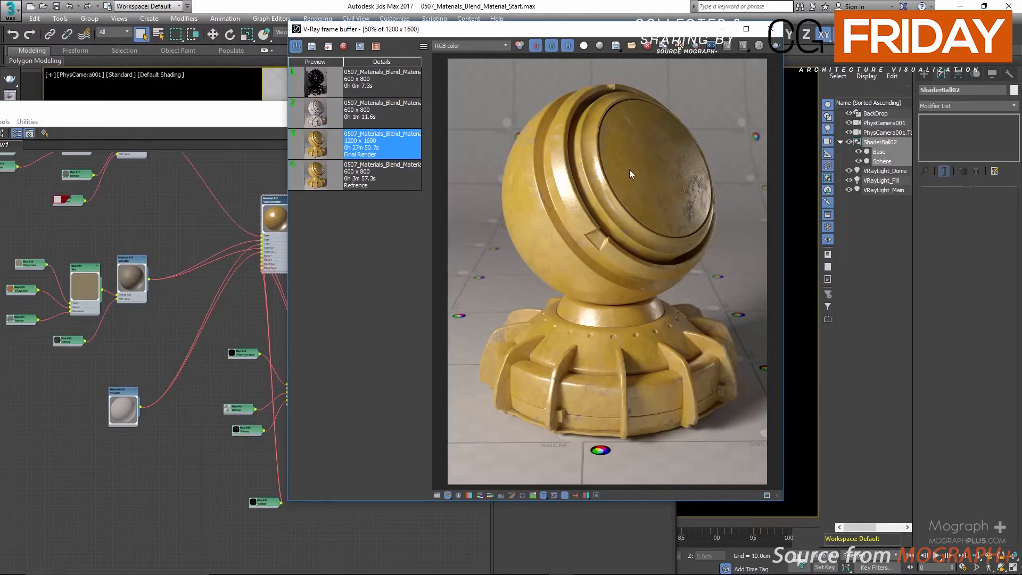
pyautogui.doubleClick(629, 169)
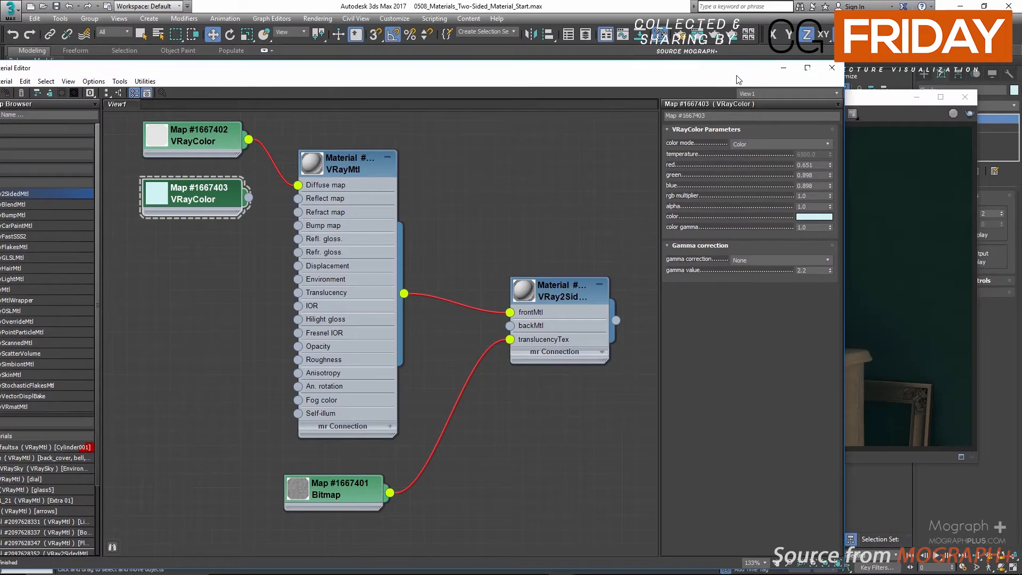
# Move the Material Editor window off the frame buffer and close it
pyautogui.moveTo(734, 72); pyautogui.dragTo(409, 203)
pyautogui.click(508, 201)
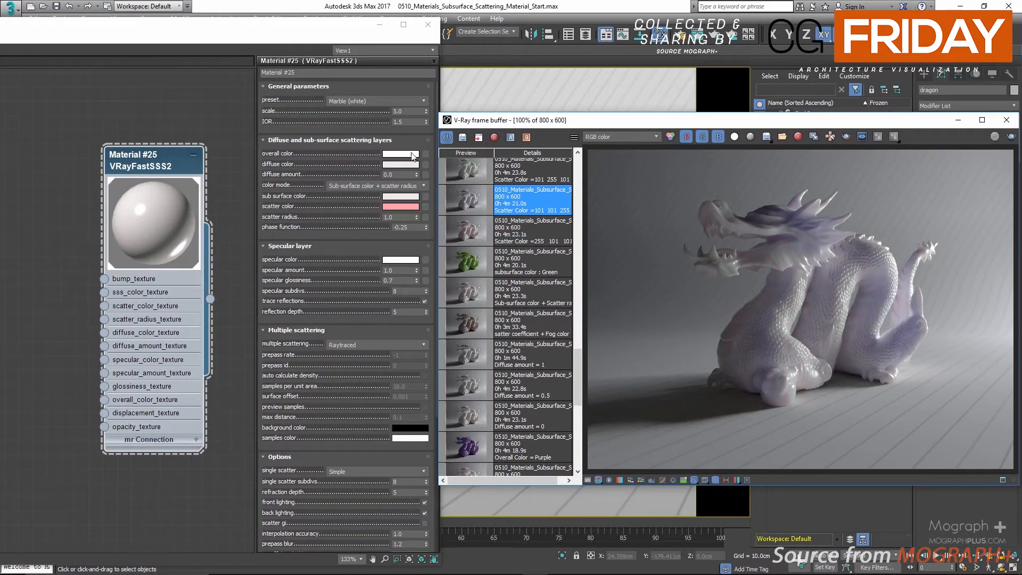
# Open the VRayFastSSS2 scatter color for editing and move the skin material's Map #13 Bitmap node below the other bitmap nodes
pyautogui.click(400, 206)
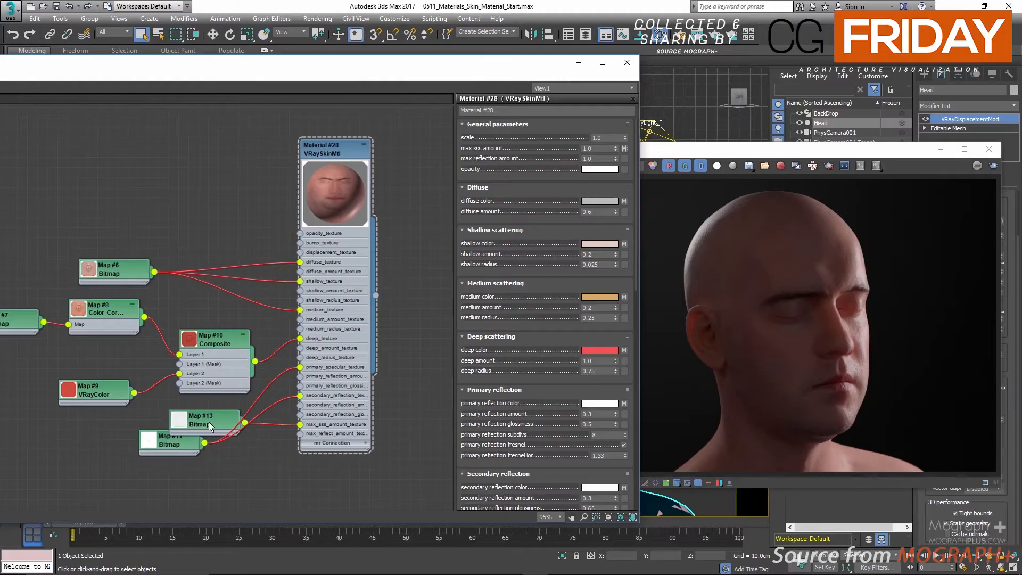
pyautogui.moveTo(209, 422); pyautogui.dragTo(175, 494)
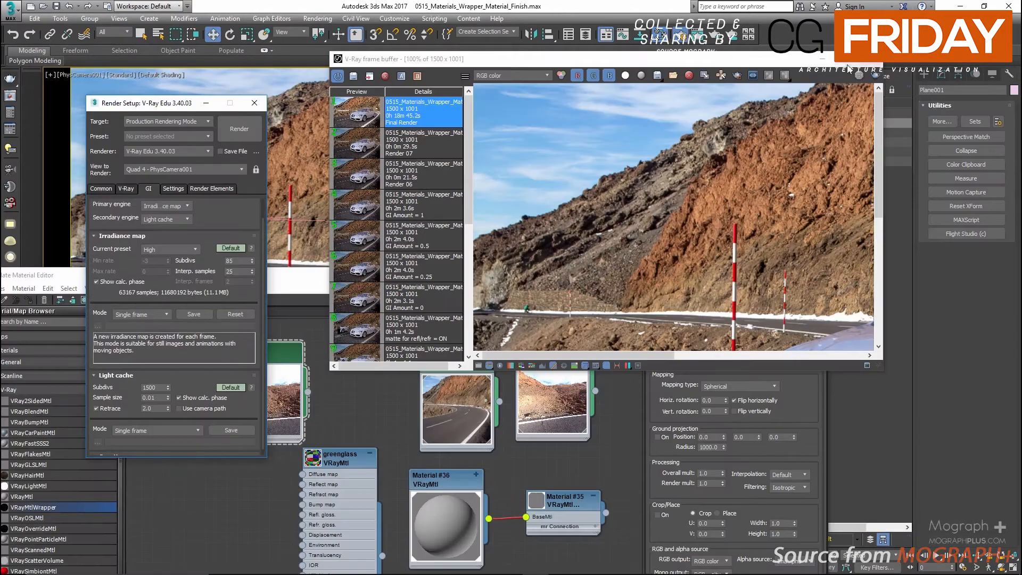
# Enlarge the wrapper material's Final Render window and view the physical camera renders for EV 10, EV 12 and EV 14
pyautogui.click(846, 61)
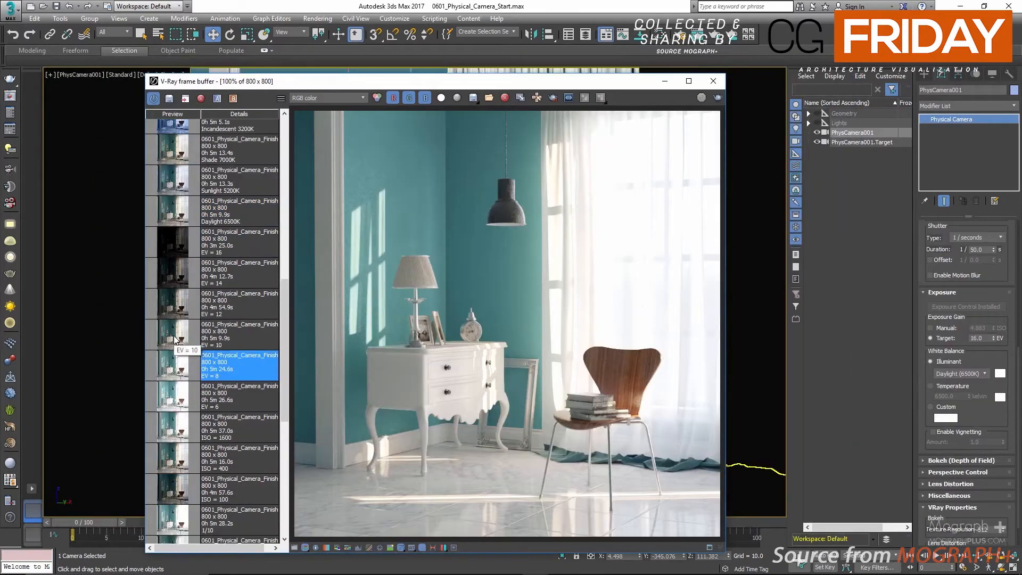
pyautogui.click(174, 339)
pyautogui.click(174, 308)
pyautogui.click(176, 274)
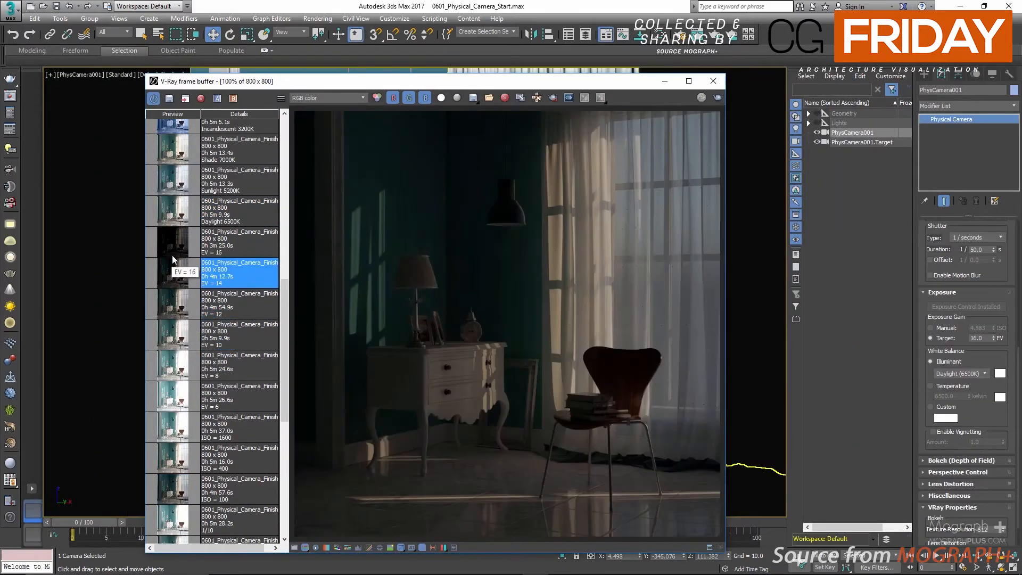
# View the physical camera's EV = 16 render and the depth-of-field scene's Target Distance = 152 cm render
pyautogui.click(177, 244)
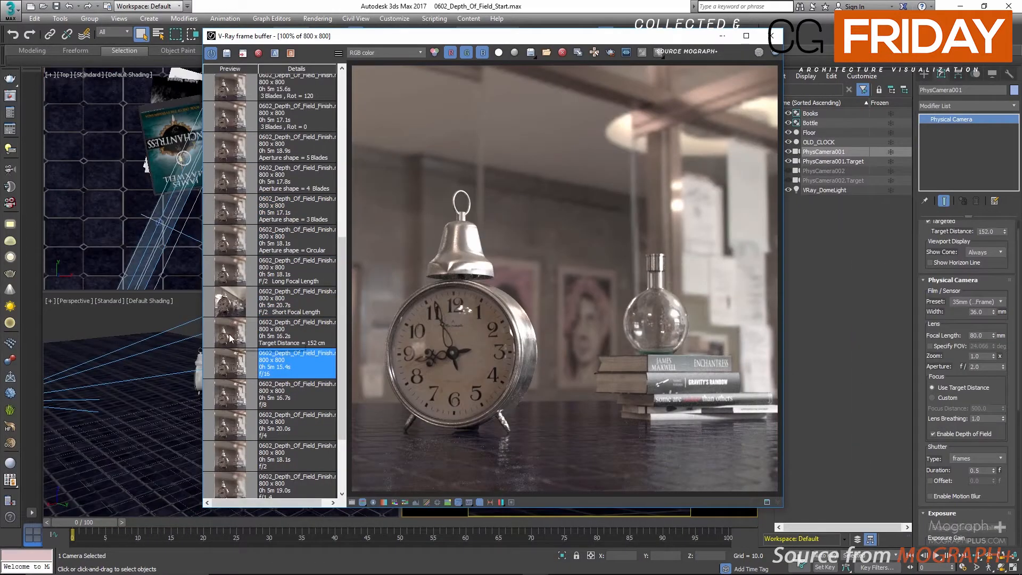
pyautogui.click(231, 338)
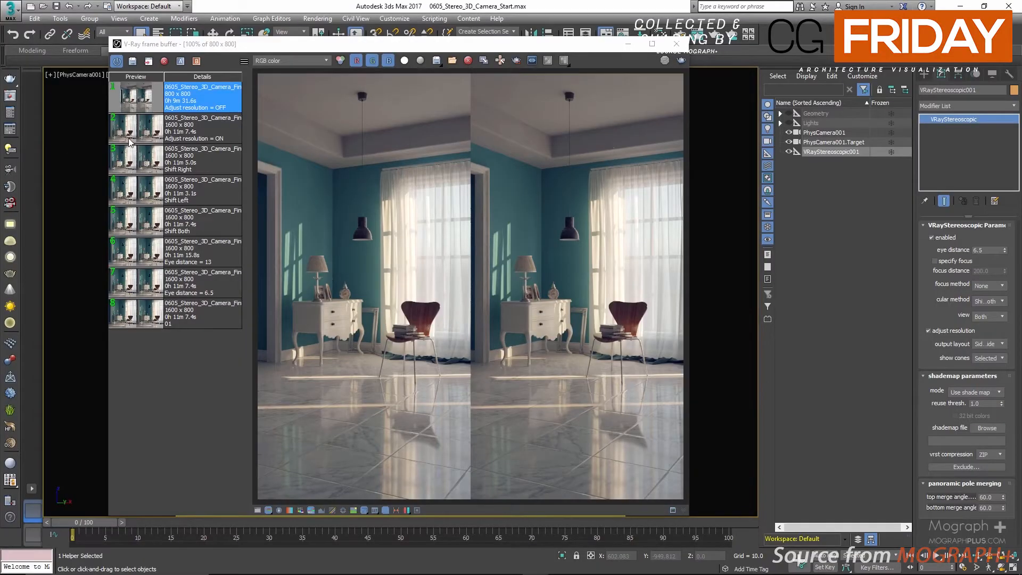
# View the stereo camera render with Adjust resolution = ON and toggle its display mode in the frame buffer
pyautogui.click(130, 141)
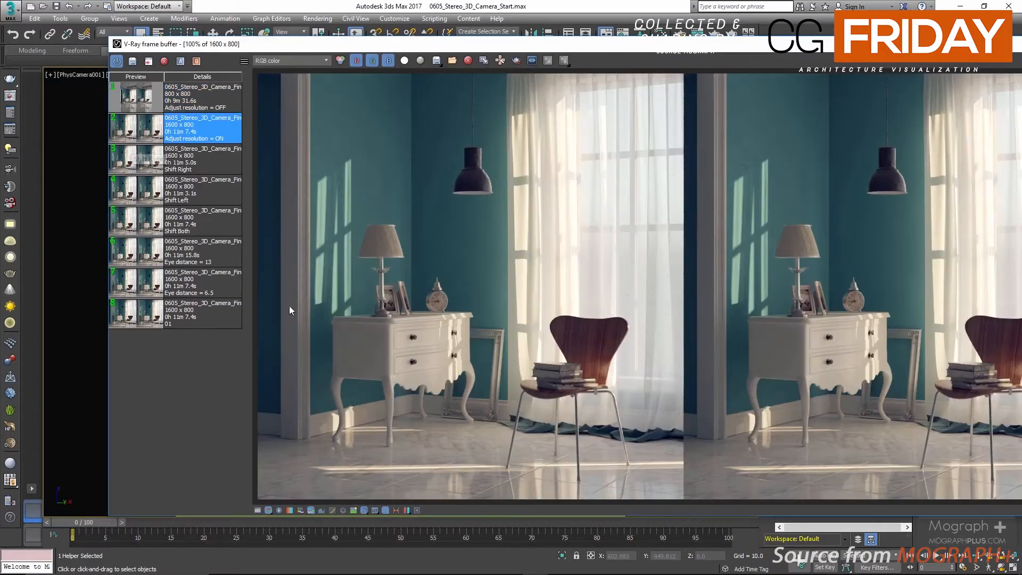
pyautogui.click(407, 509)
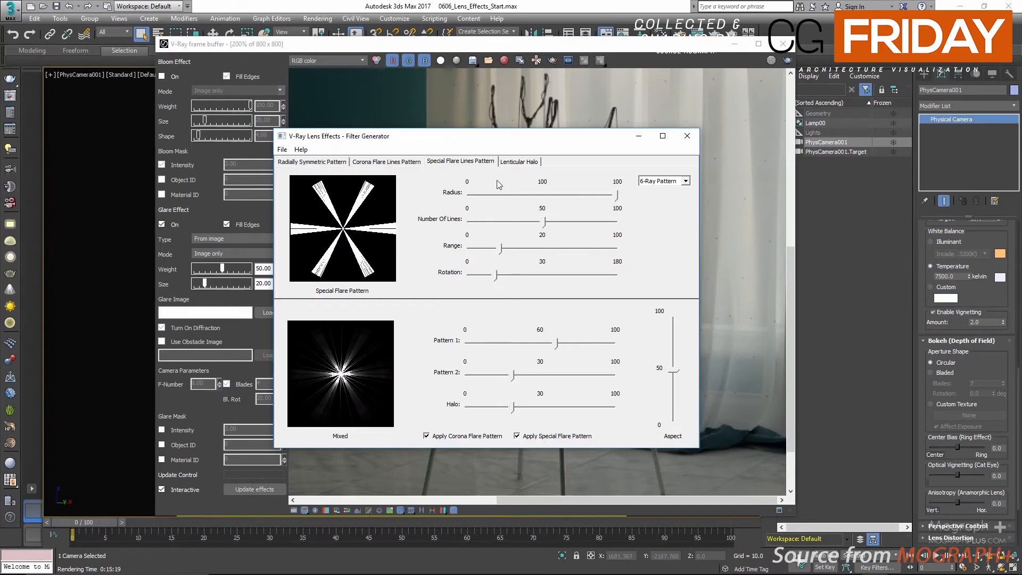
# Show the Lenticular Halo settings of the V-Ray lens effects filter generator
pyautogui.click(519, 161)
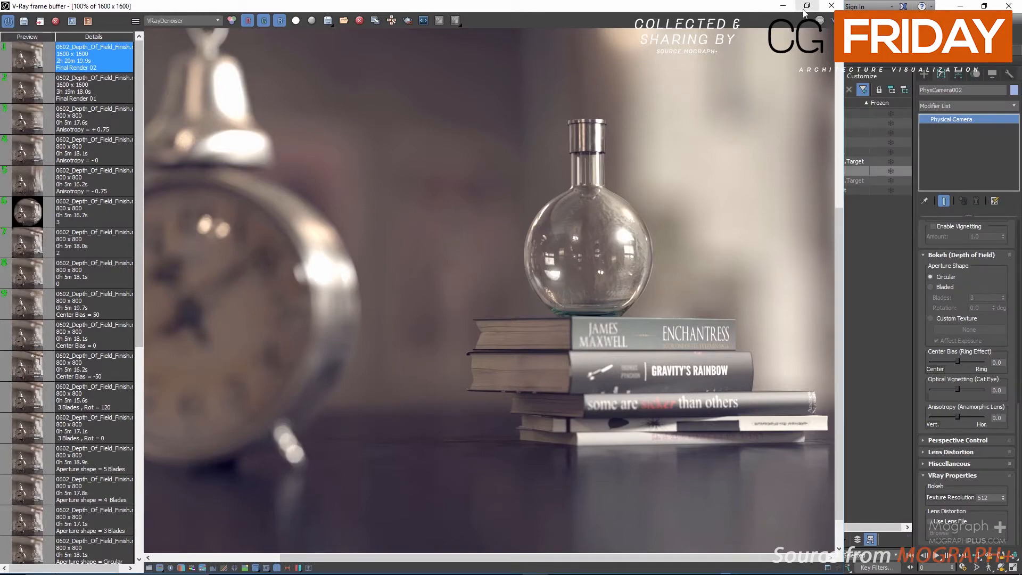
# Restore down the depth-of-field frame buffer window and inspect the motion-blurred fan's Final Render down to its base
pyautogui.click(807, 7)
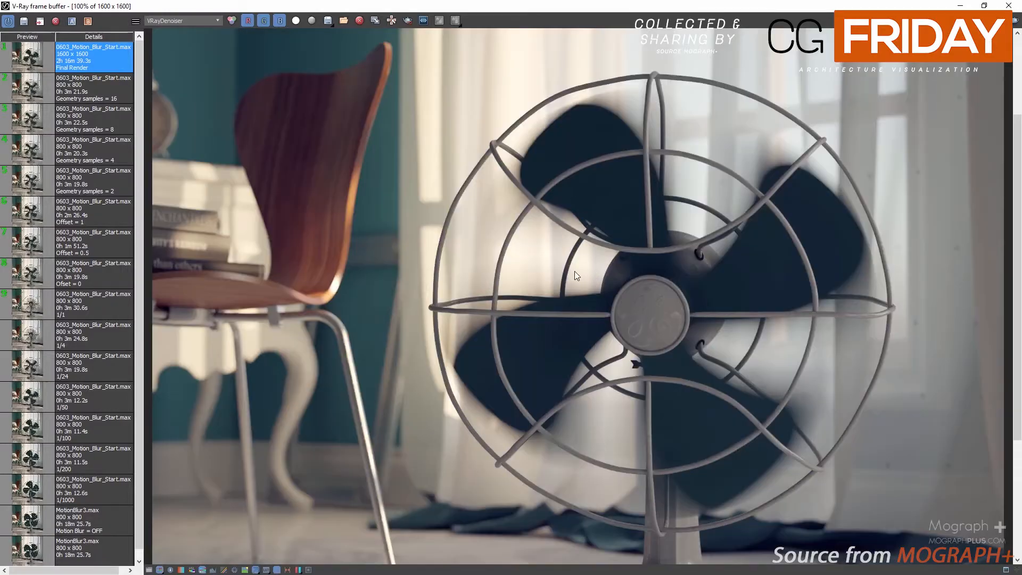
pyautogui.moveTo(573, 271); pyautogui.dragTo(656, 120, button='middle')
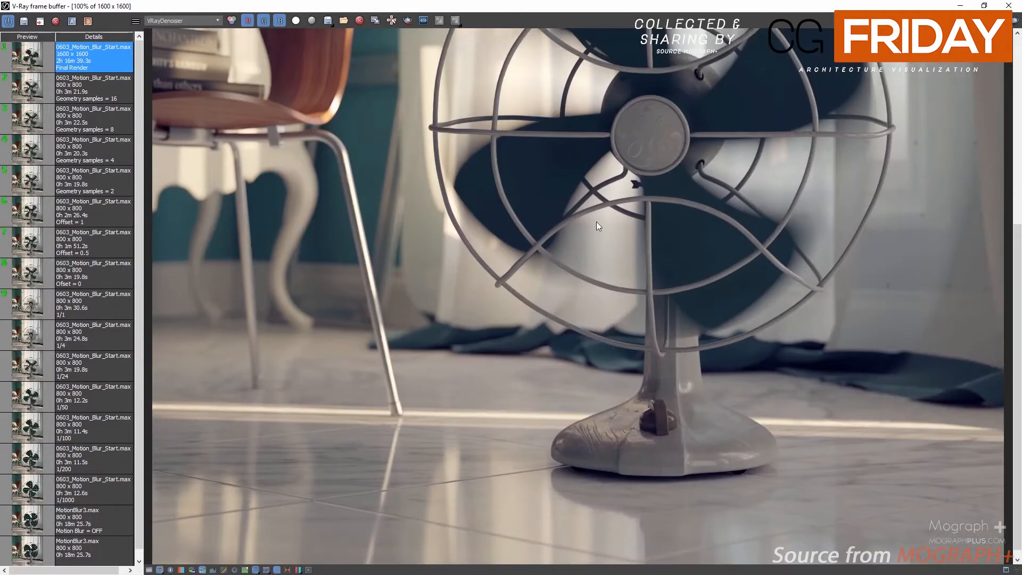
pyautogui.scroll(-2, 596, 222)
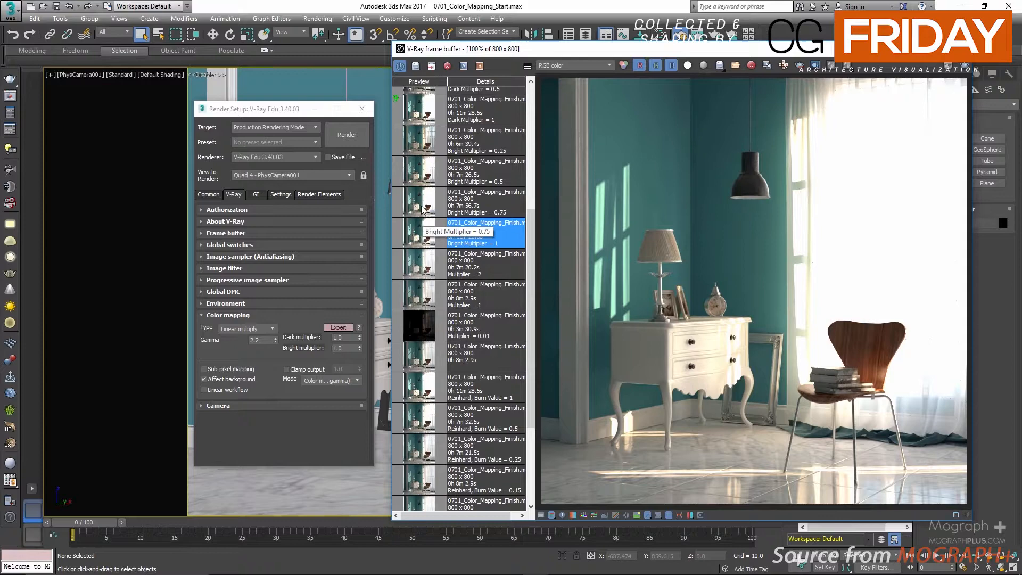
# View the color mapping renders for Bright Multiplier 0.75, 0.5 and 0.25
pyautogui.doubleClick(424, 207)
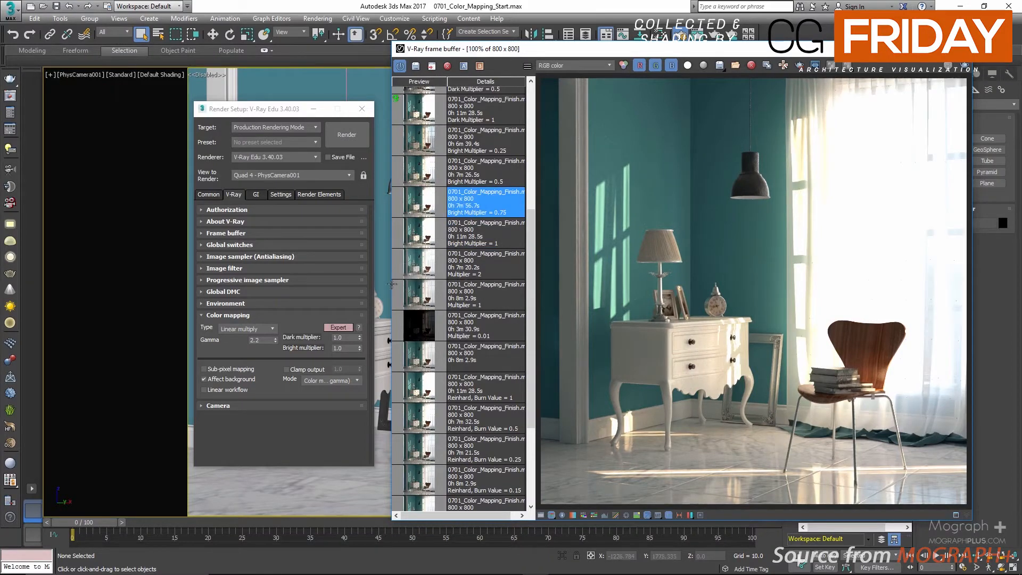
pyautogui.doubleClick(421, 172)
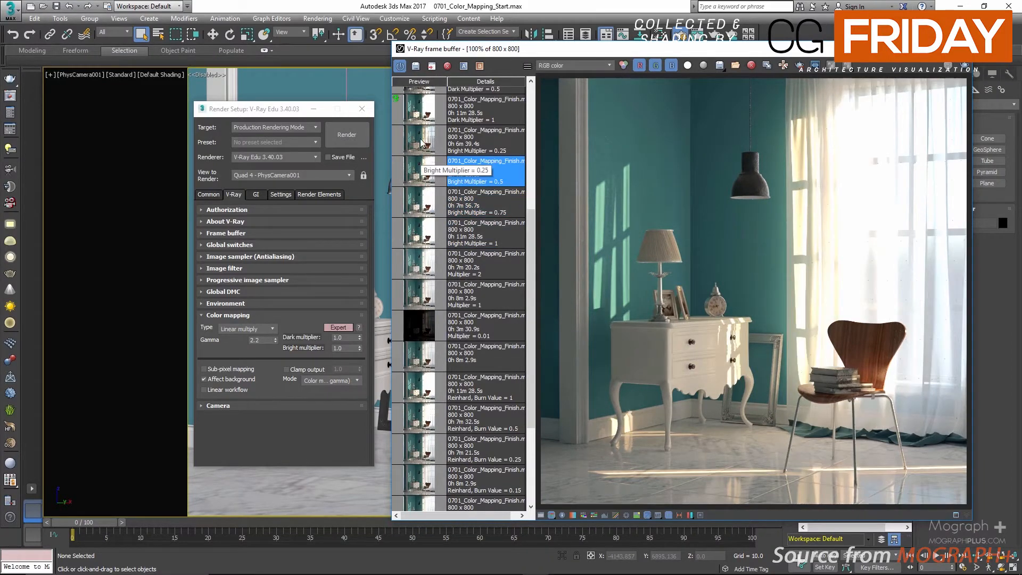
pyautogui.doubleClick(422, 142)
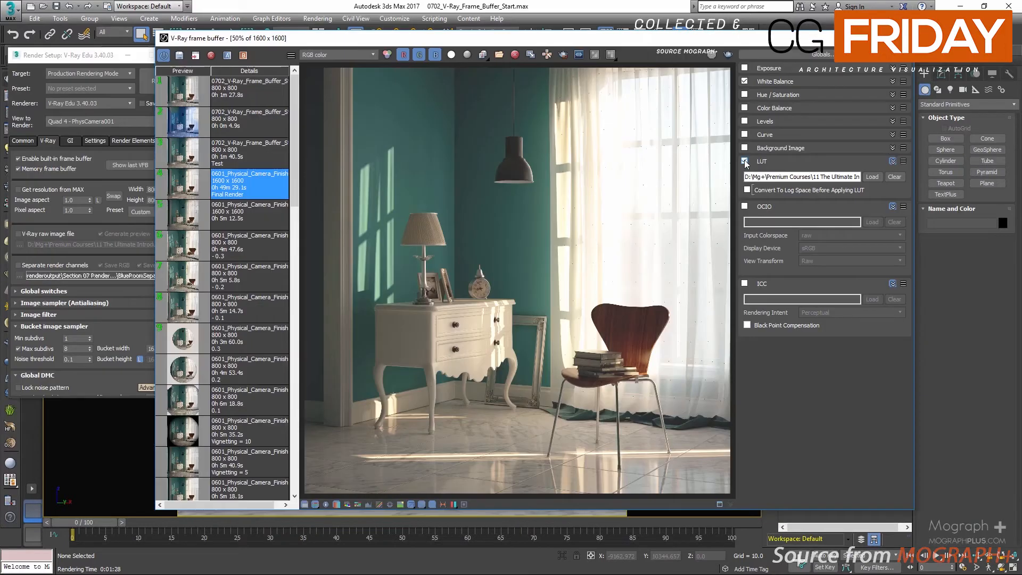
# Toggle the frame buffer's LUT correction off and on to compare its effect on the room's Final Render
pyautogui.click(744, 161)
pyautogui.click(744, 161)
pyautogui.click(744, 160)
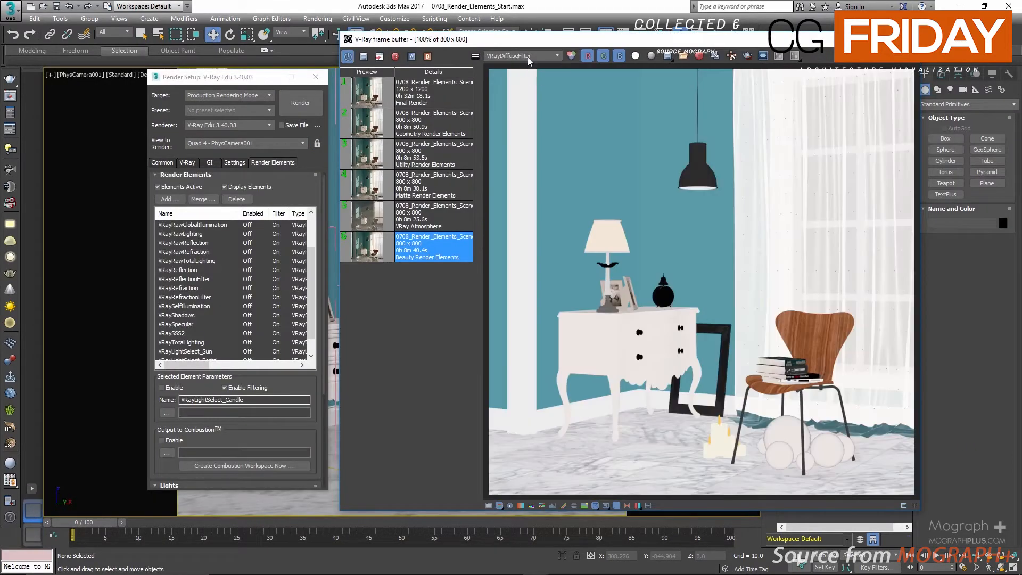
# View the Beauty Render Elements render through several of its channels, including VRayLighting and VRayShadows
pyautogui.click(529, 56)
pyautogui.click(531, 105)
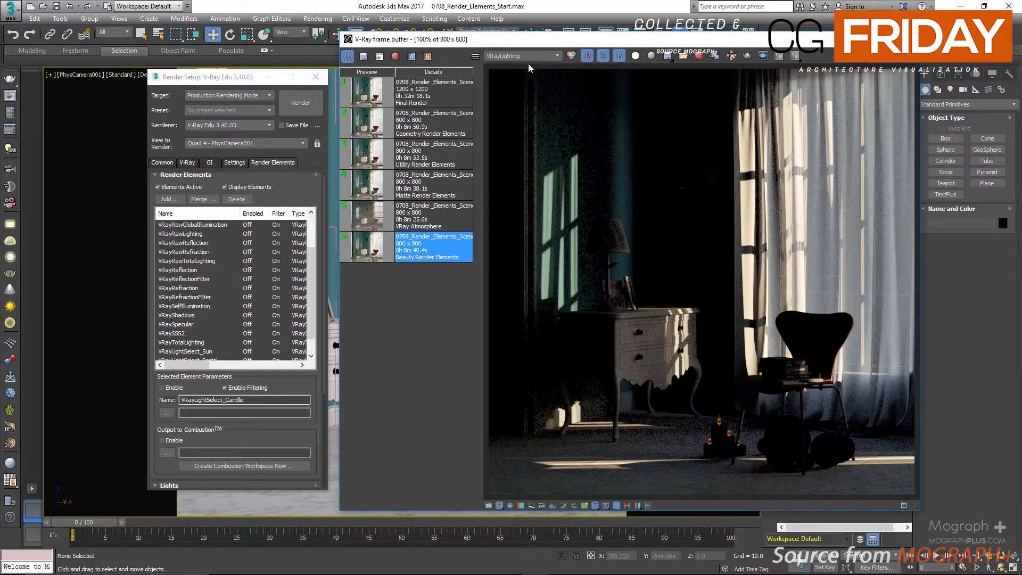
pyautogui.click(532, 57)
pyautogui.click(535, 91)
pyautogui.click(532, 56)
pyautogui.click(558, 78)
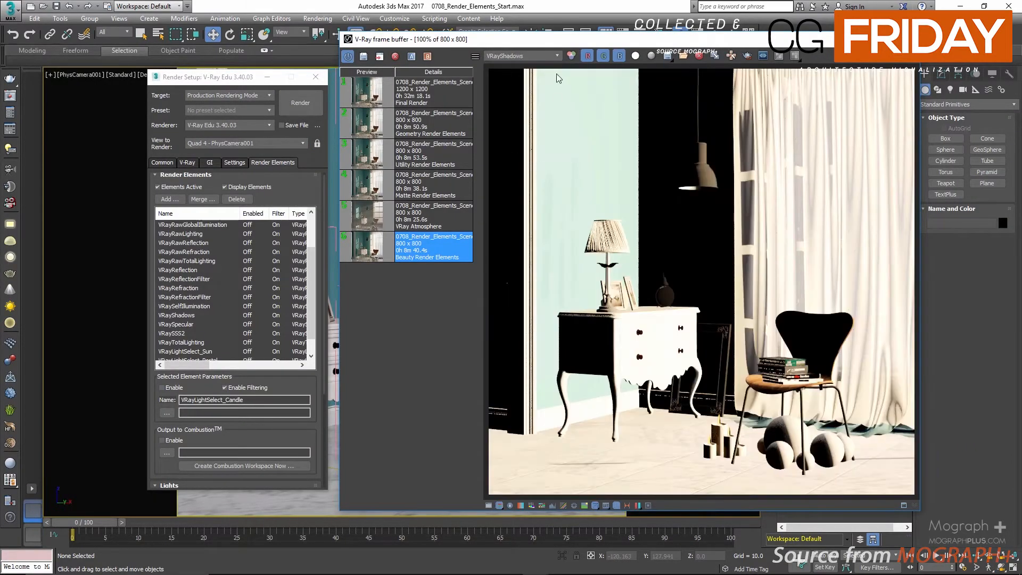
pyautogui.click(548, 55)
pyautogui.click(525, 183)
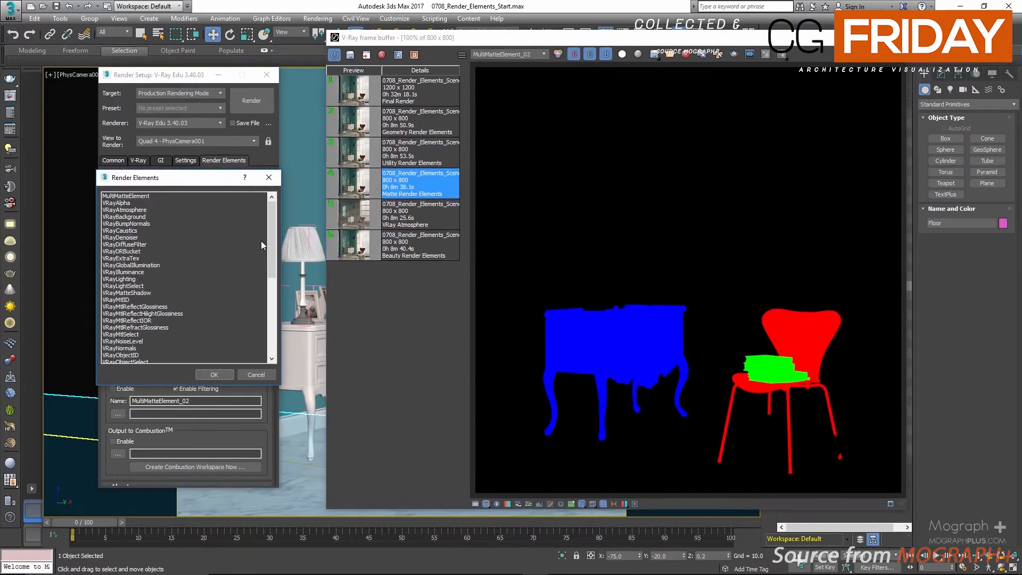
# Select VRayDenoiser among the render elements to add
pyautogui.click(145, 238)
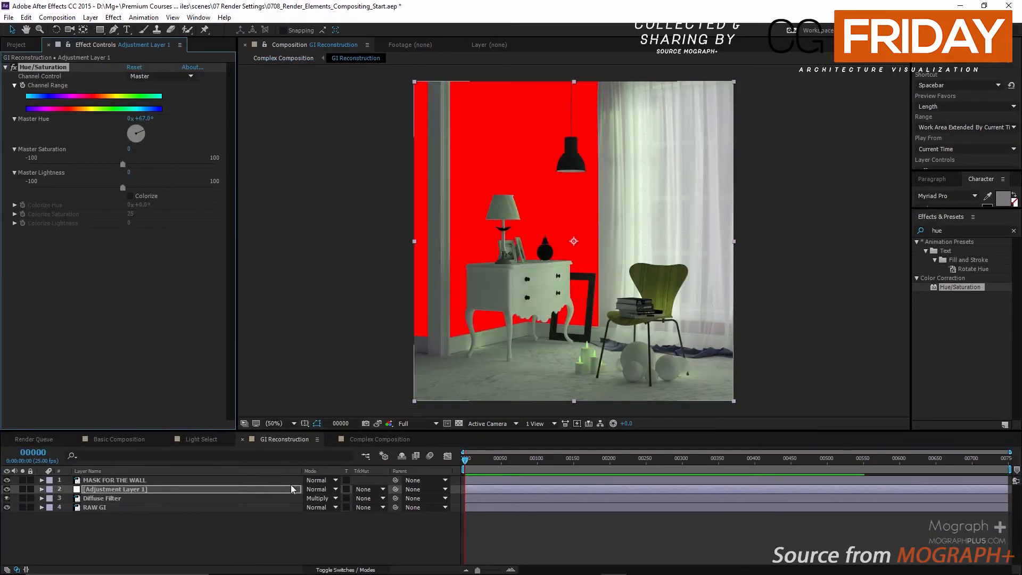
# In After Effects, assign a track matte to Adjustment Layer 1 based on the MASK FOR THE WALL layer
pyautogui.click(369, 488)
pyautogui.click(415, 516)
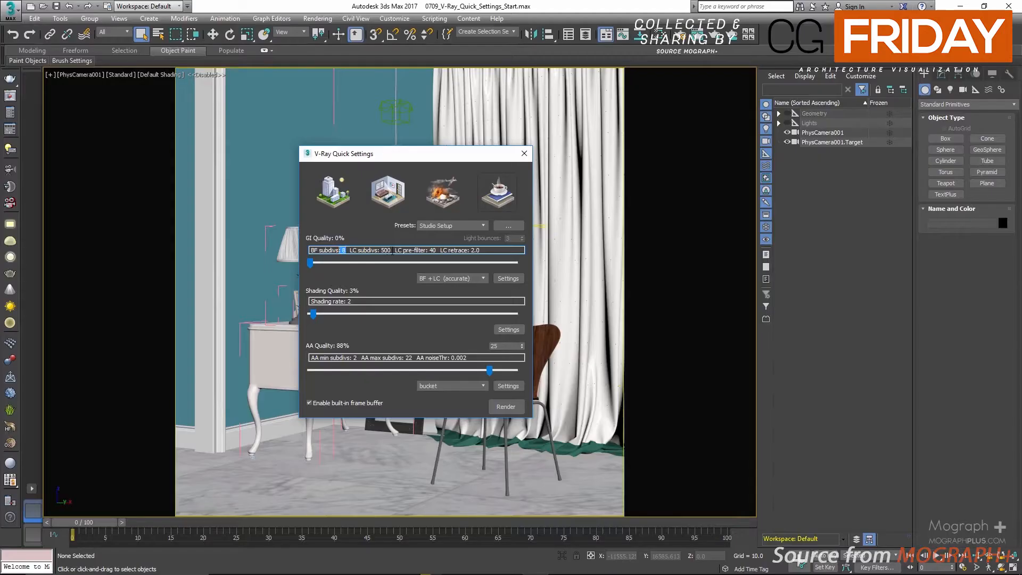
# Highlight the light cache subdivs value in the GI quality settings of V-Ray Quick Settings
pyautogui.moveTo(393, 250); pyautogui.dragTo(378, 250)
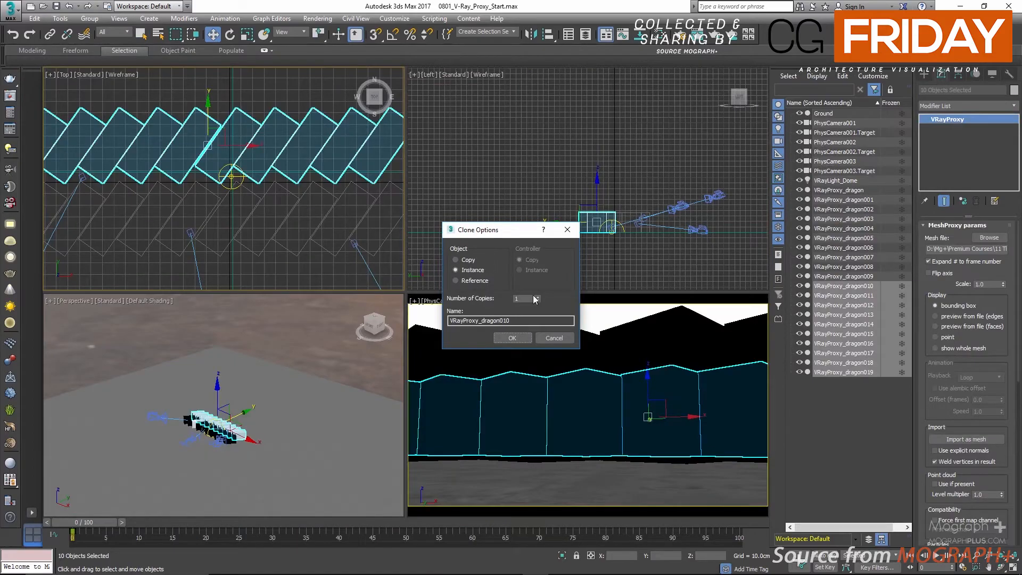
# Clone the ten selected VRayProxy dragons as instances with 1 copy
pyautogui.click(513, 337)
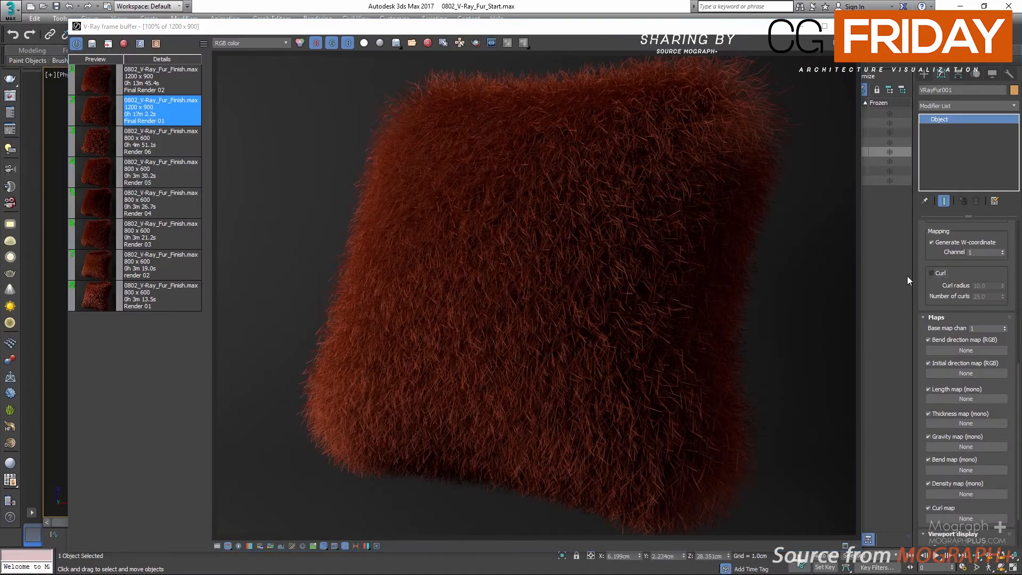
# View the fur cushion's Final Render 02 from the render history
pyautogui.doubleClick(98, 83)
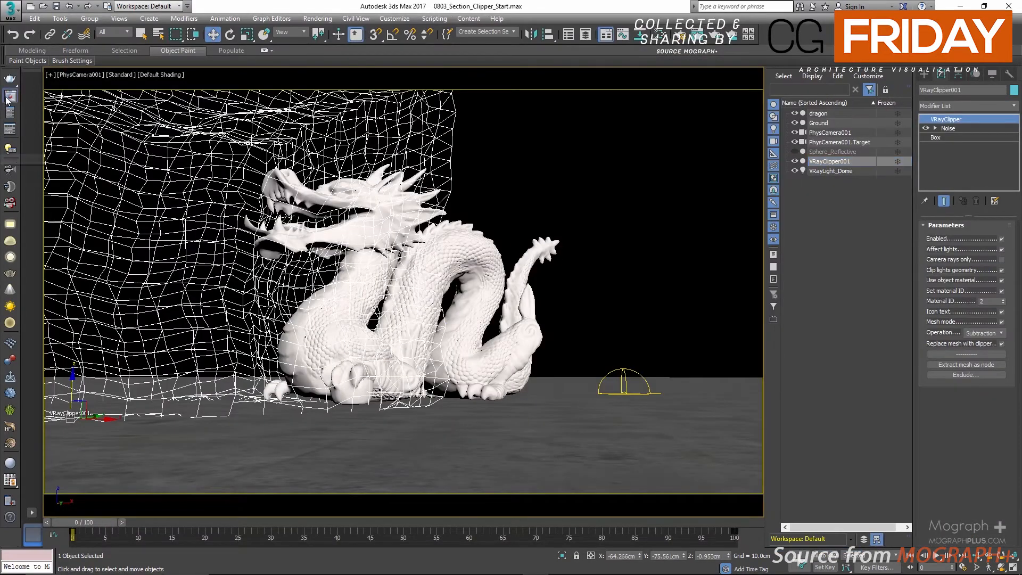
# Open the frame buffer for the VRayClipper dragon scene and pick a render from its history
pyautogui.click(10, 96)
pyautogui.click(137, 213)
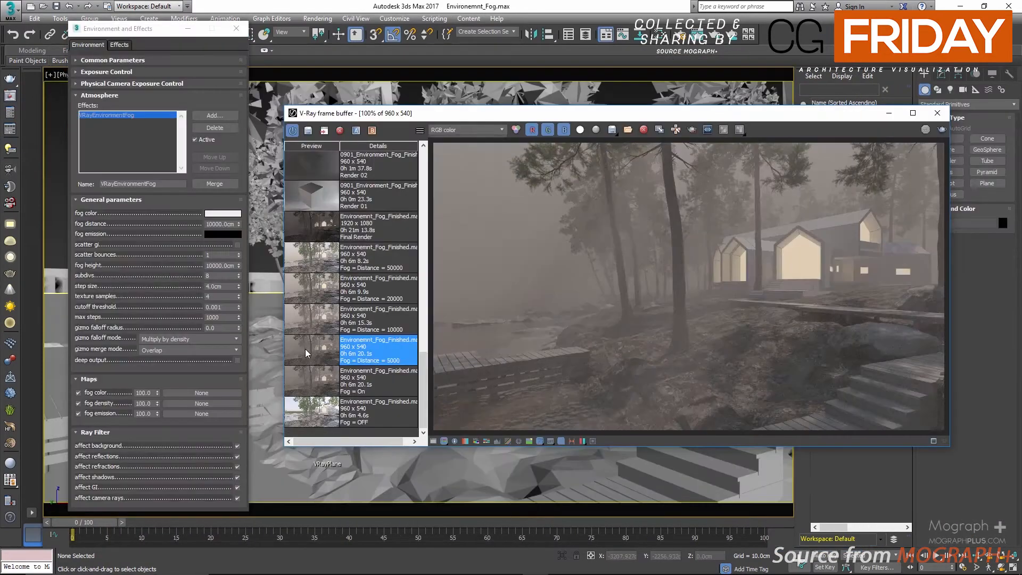
# Set the VRayEnvironmentFog distance to 20000 cm, viewing the stored renders for fog distances 10000 and 20000
pyautogui.doubleClick(309, 319)
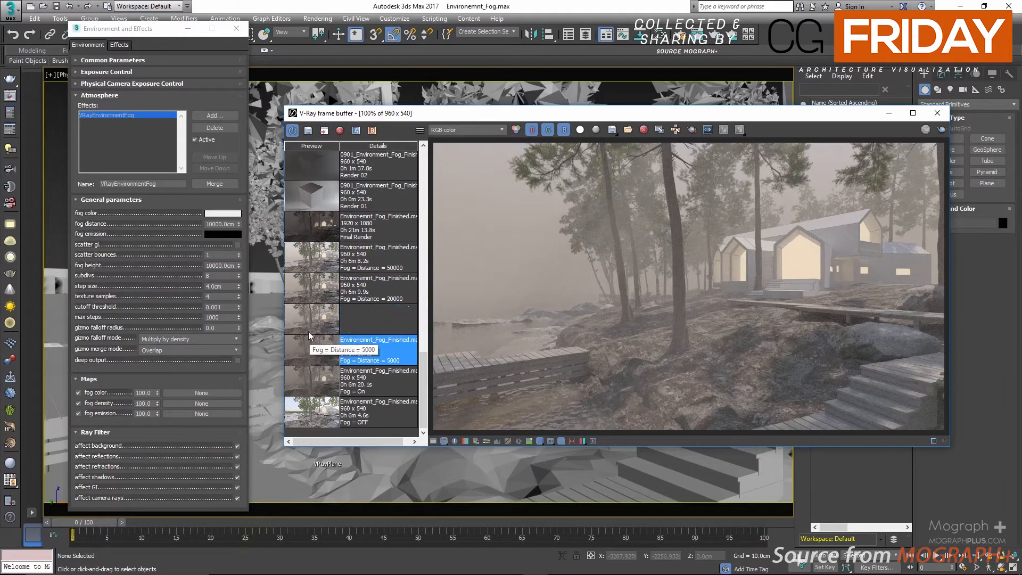
pyautogui.doubleClick(224, 224)
pyautogui.write('20000')
pyautogui.press('Return')
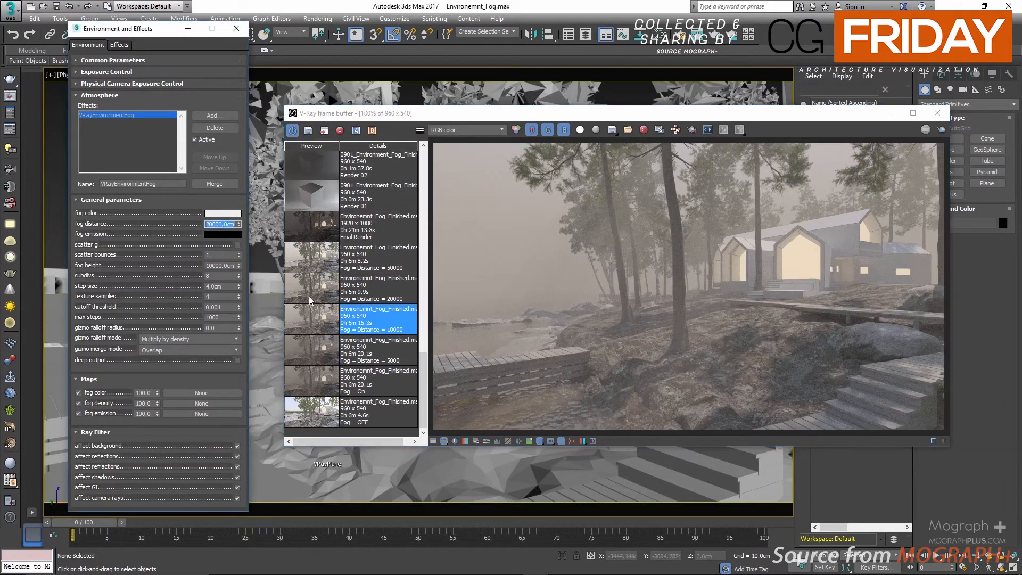
pyautogui.doubleClick(309, 287)
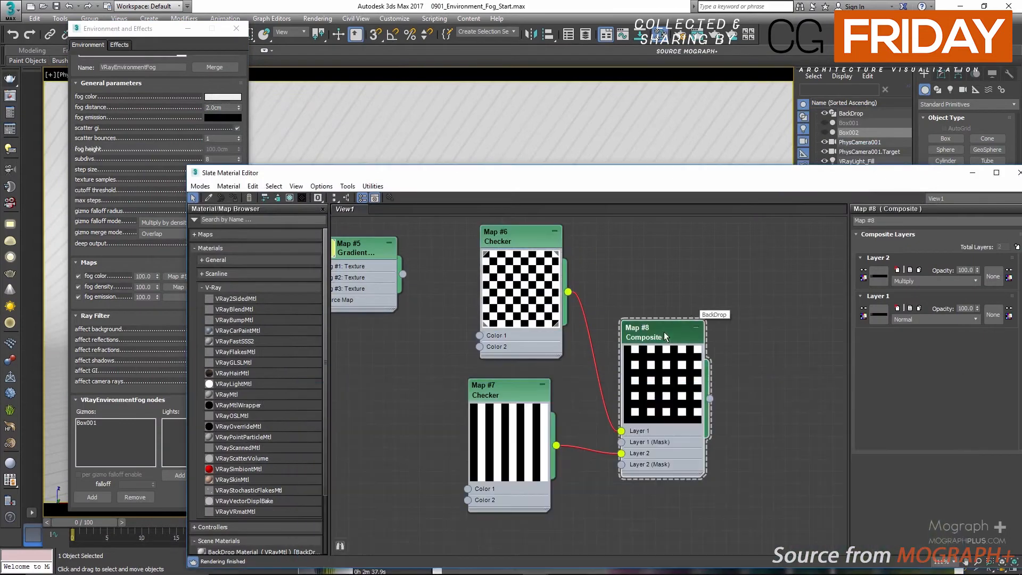
# Bring the frame buffer in front of the material editor and view the fog scene's Final Render 02 in a maximized window
pyautogui.click(580, 571)
pyautogui.moveTo(456, 387); pyautogui.dragTo(348, 251)
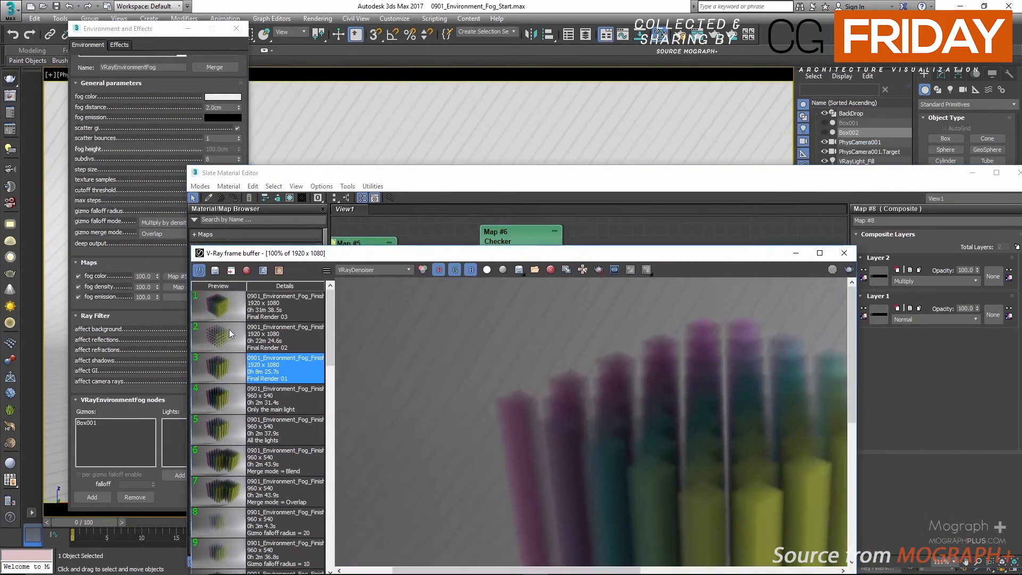
pyautogui.doubleClick(229, 329)
pyautogui.doubleClick(597, 253)
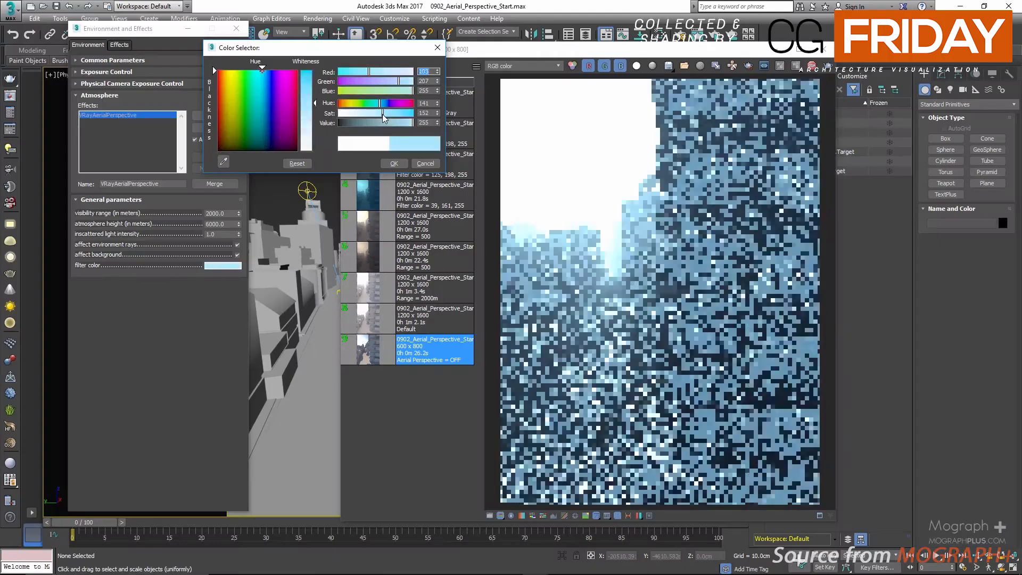
# Shift the hue of the VRayAerialPerspective filter color from light blue to yellow
pyautogui.moveTo(381, 104); pyautogui.dragTo(344, 105)
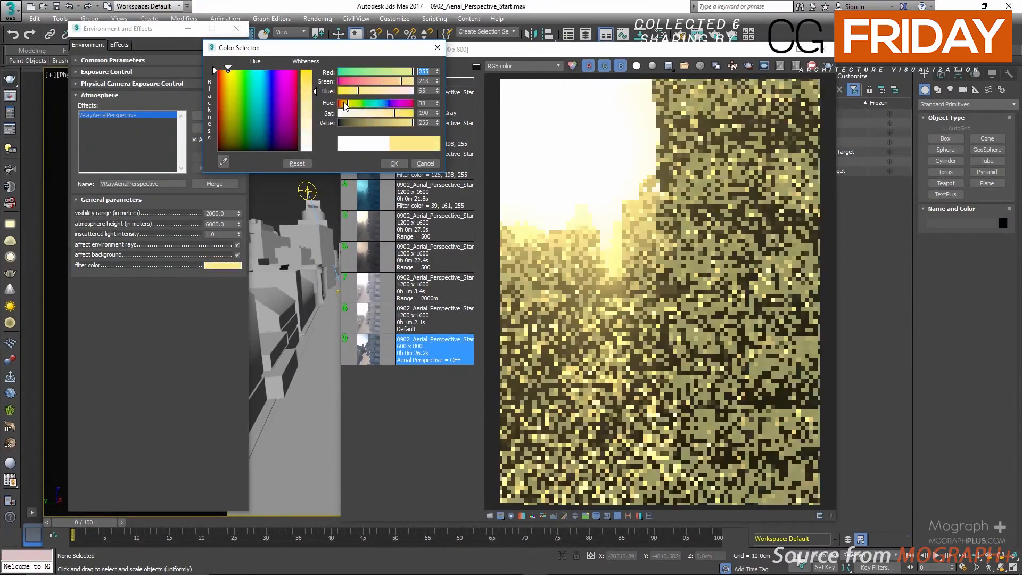
# View the aerial perspective renders for Range = 500 and for filter colors 39, 161, 255, then 125, 198, 255 and Dark Gray
pyautogui.doubleClick(23, 209)
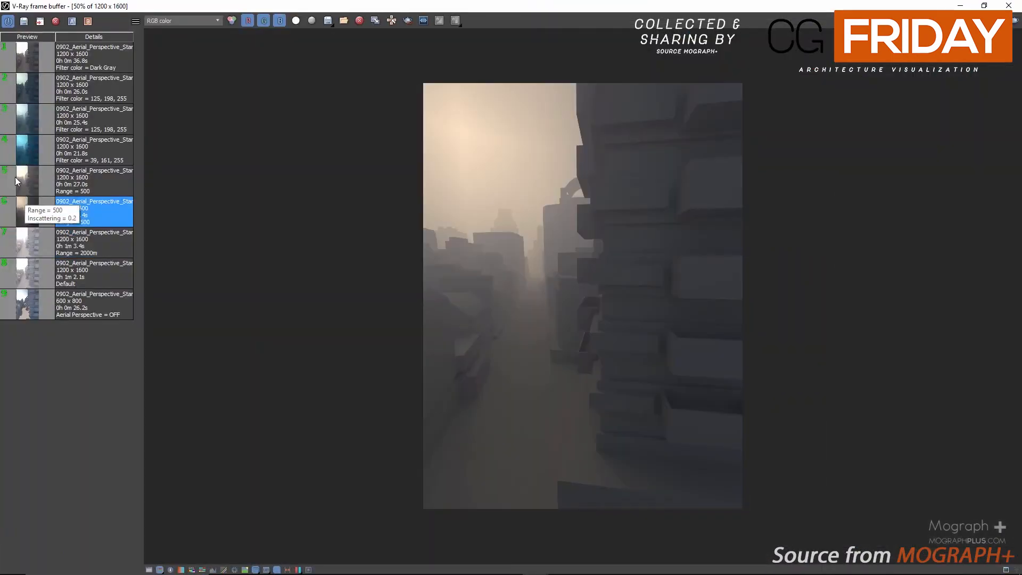
pyautogui.doubleClick(22, 181)
pyautogui.doubleClick(15, 148)
pyautogui.doubleClick(27, 105)
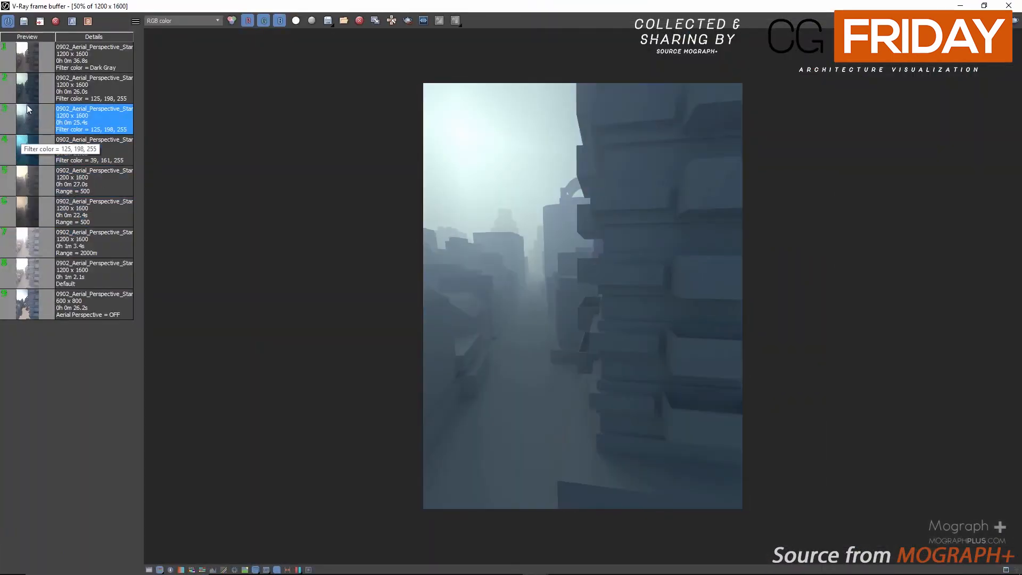
pyautogui.doubleClick(26, 78)
pyautogui.doubleClick(28, 65)
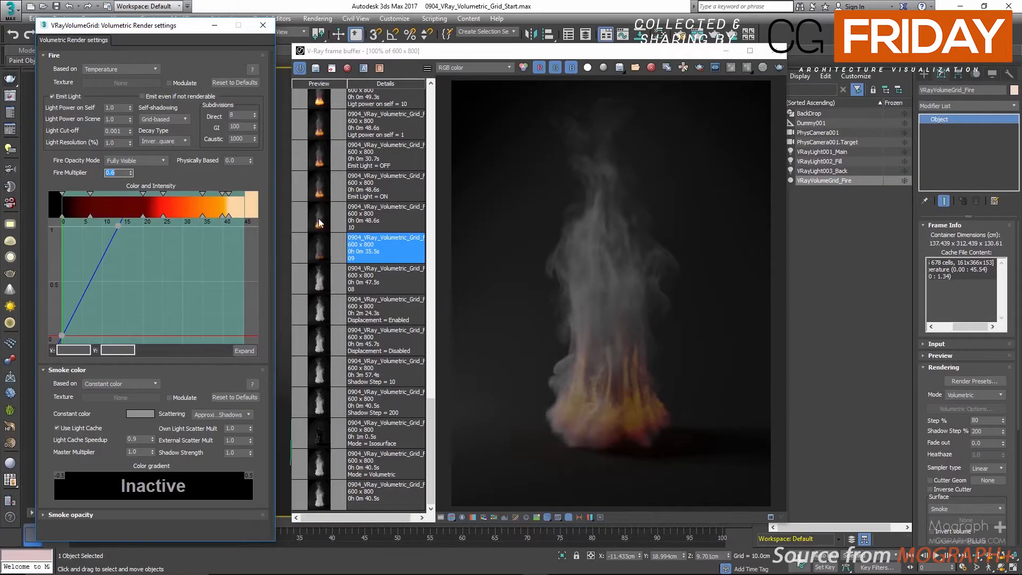
# View the volumetric fire render labelled 10 from the render history
pyautogui.doubleClick(320, 222)
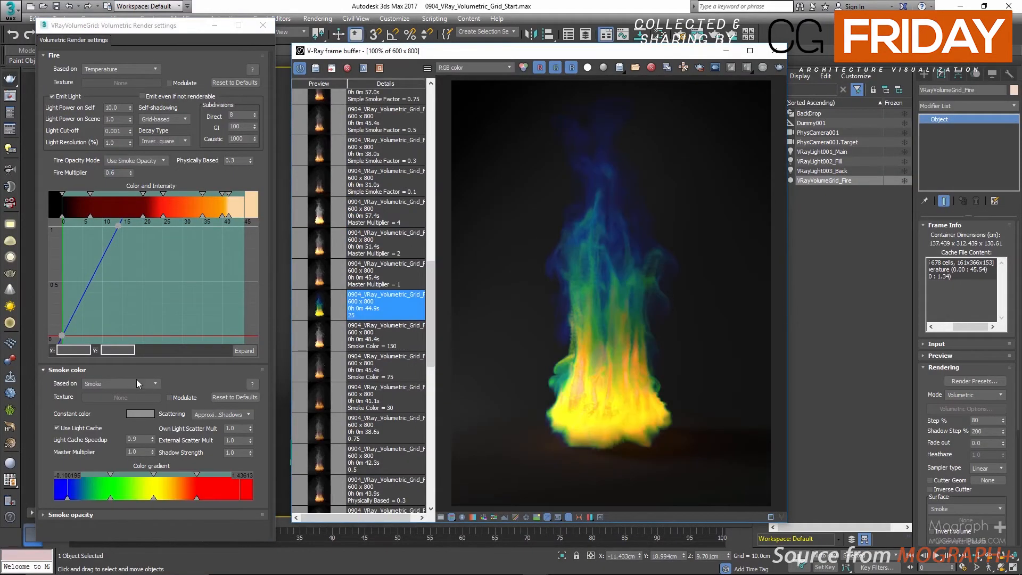
# Base the fire grid's smoke color on Constant color and collapse the smoke opacity settings
pyautogui.click(135, 381)
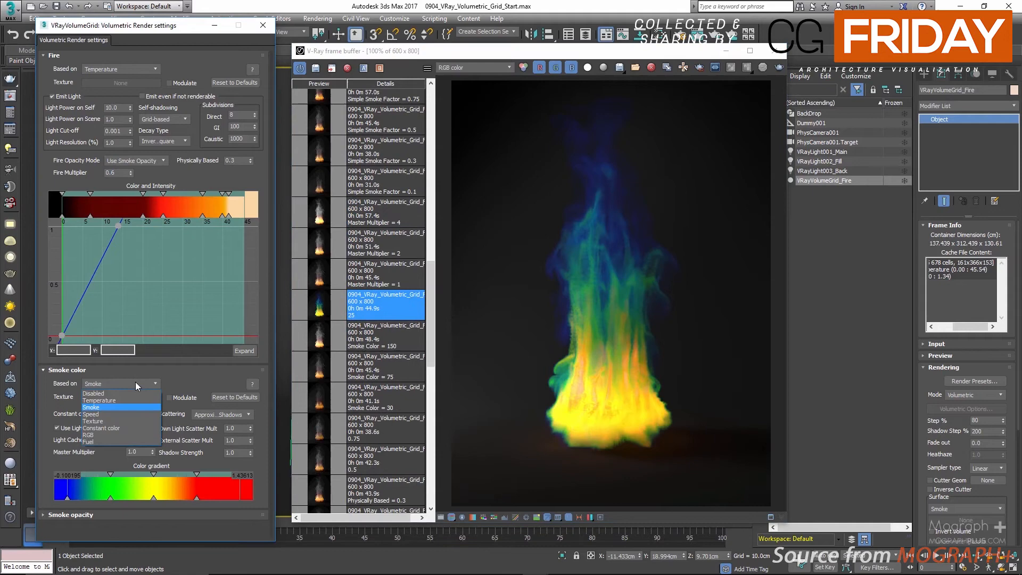
pyautogui.click(123, 428)
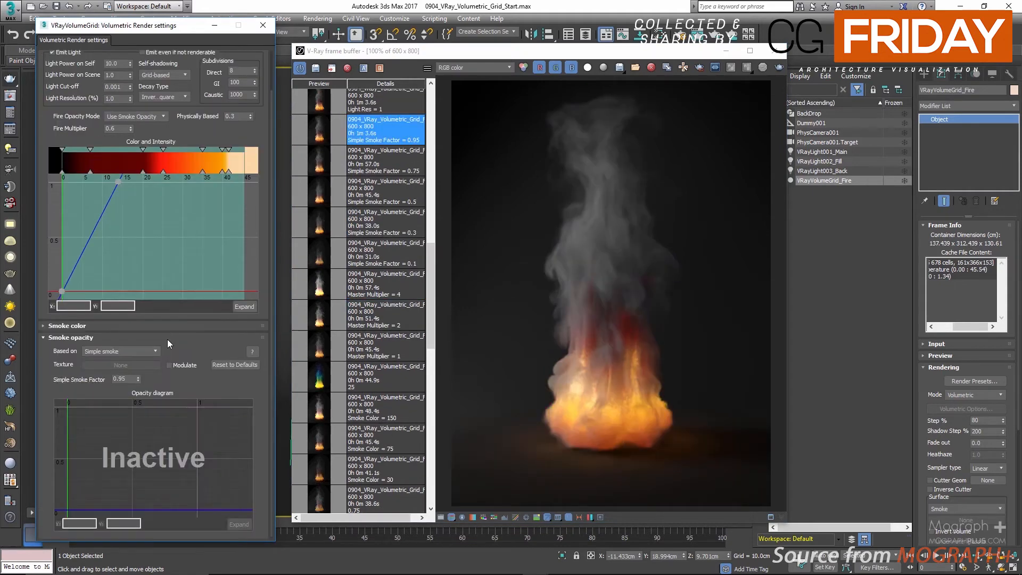
pyautogui.click(160, 336)
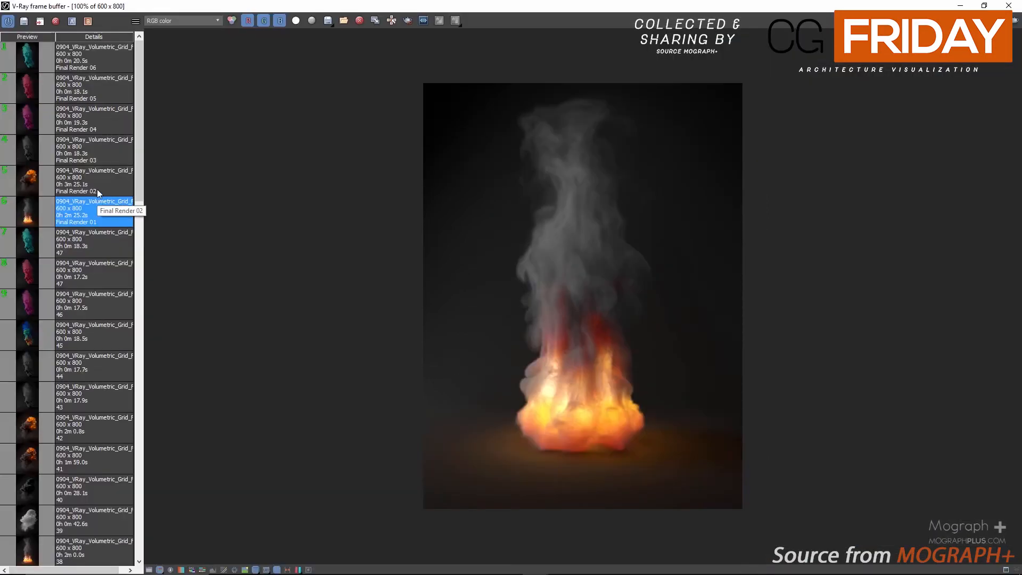
# View the volumetric grid's Final Render 02 through Final Render 06 and select Final Render 01
pyautogui.doubleClick(98, 188)
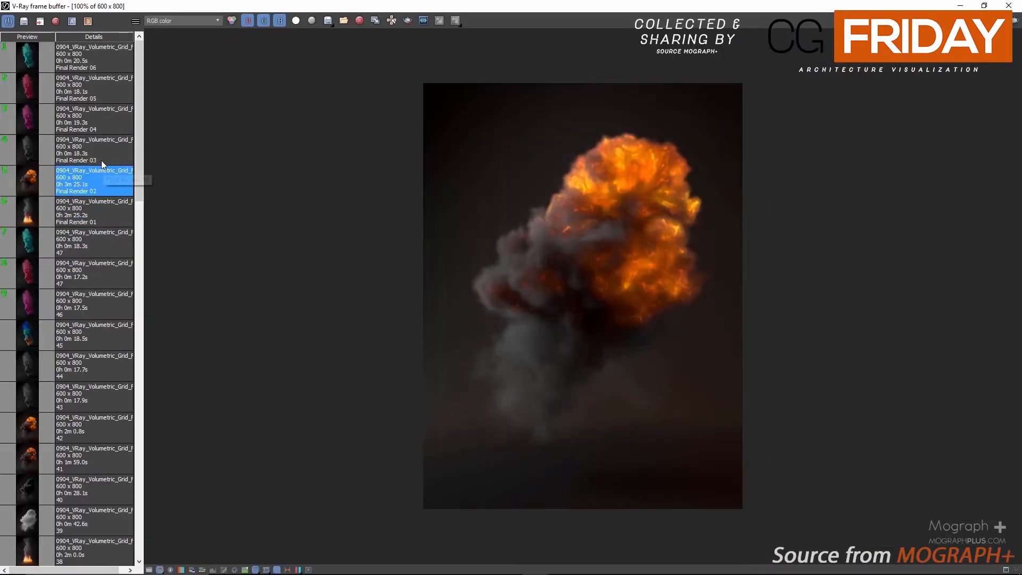
pyautogui.doubleClick(101, 159)
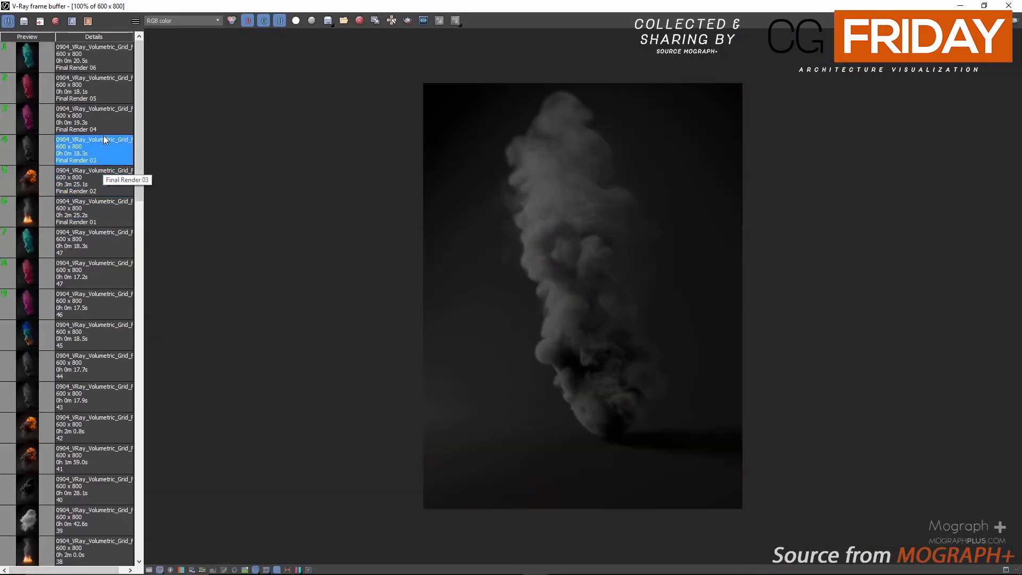
pyautogui.doubleClick(110, 123)
pyautogui.doubleClick(117, 98)
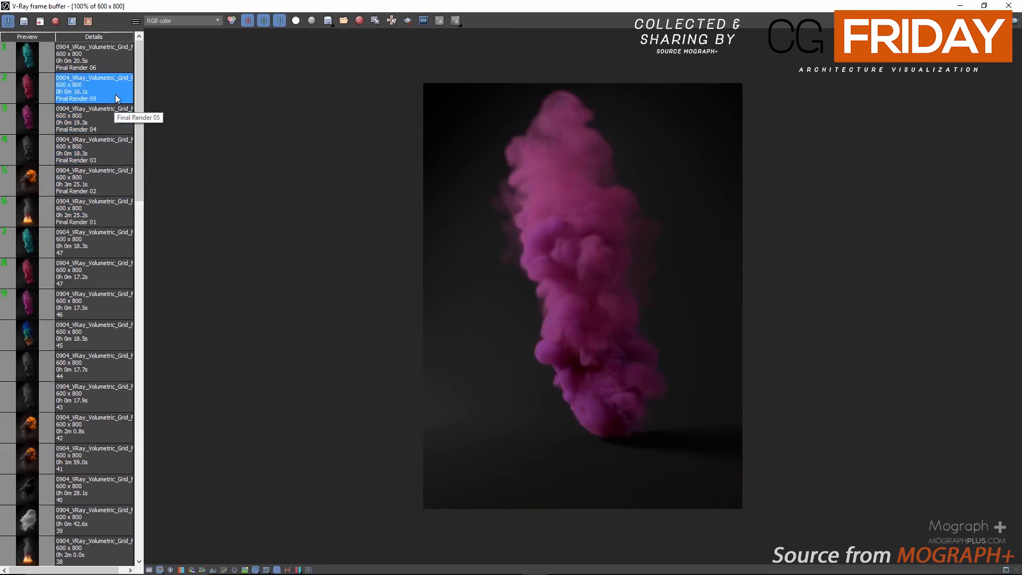
pyautogui.doubleClick(117, 60)
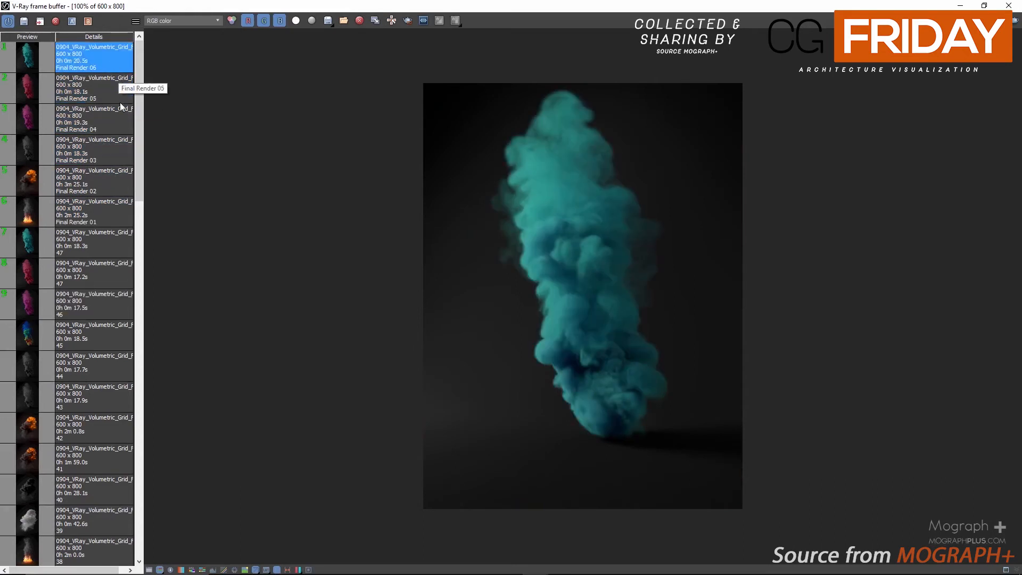
pyautogui.doubleClick(94, 213)
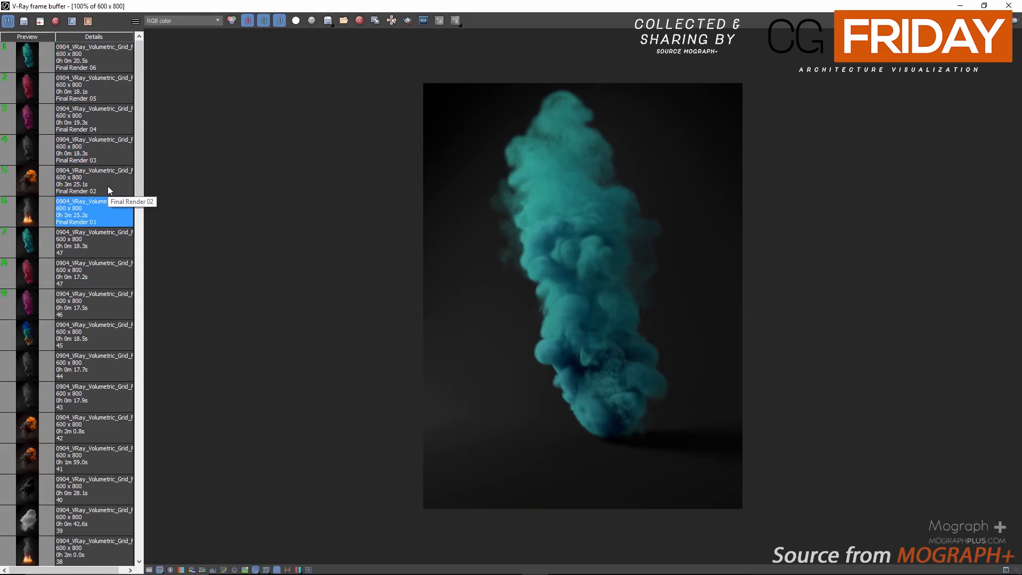